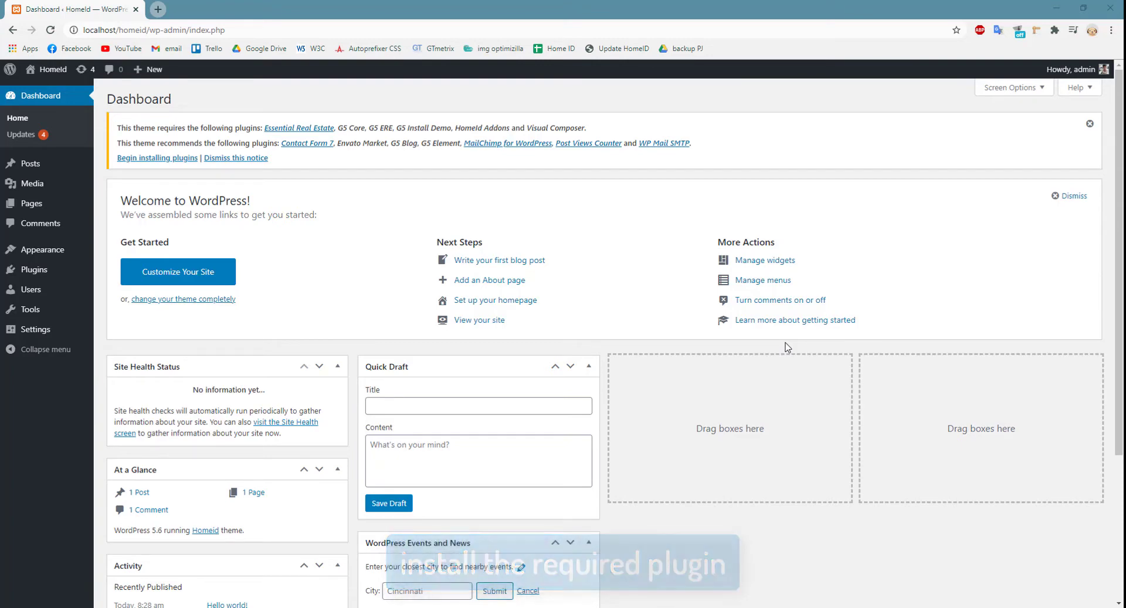
- Start installing the theme's plugins and bulk-install all the listed required and recommended ones
{"action": "left_click", "coordinate": [177, 157]}
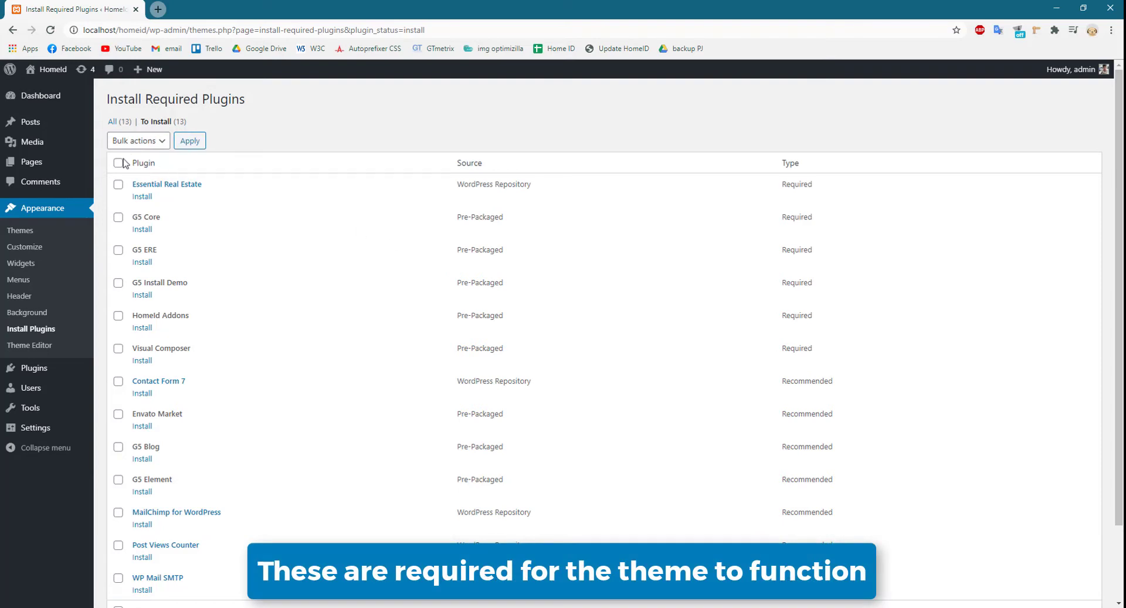
{"action": "left_click", "coordinate": [138, 141]}
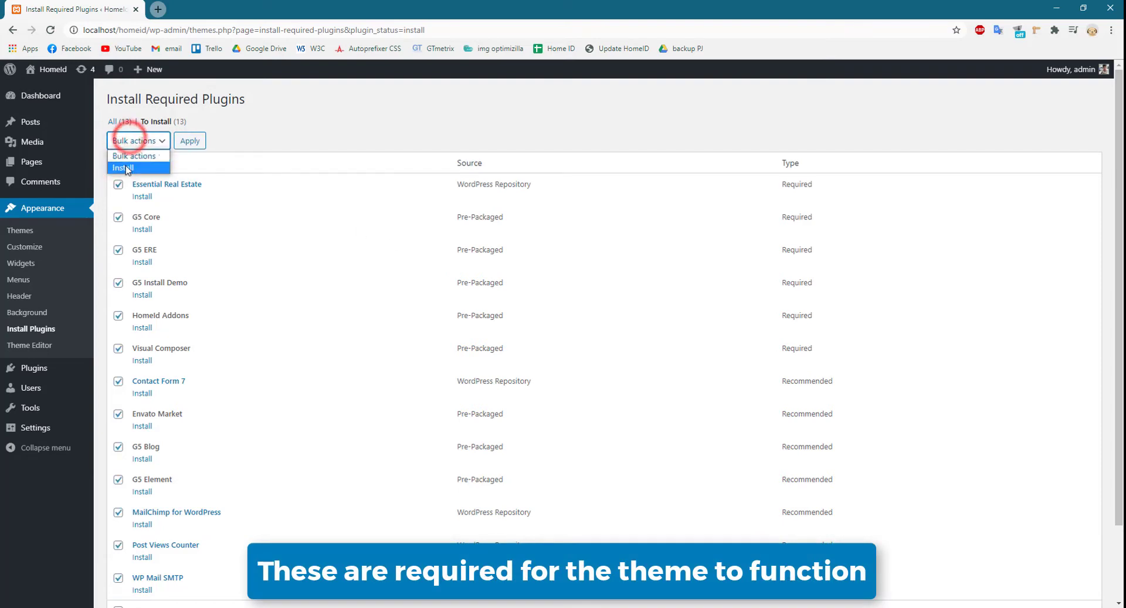
{"action": "left_click", "coordinate": [126, 165]}
{"action": "left_click", "coordinate": [189, 142]}
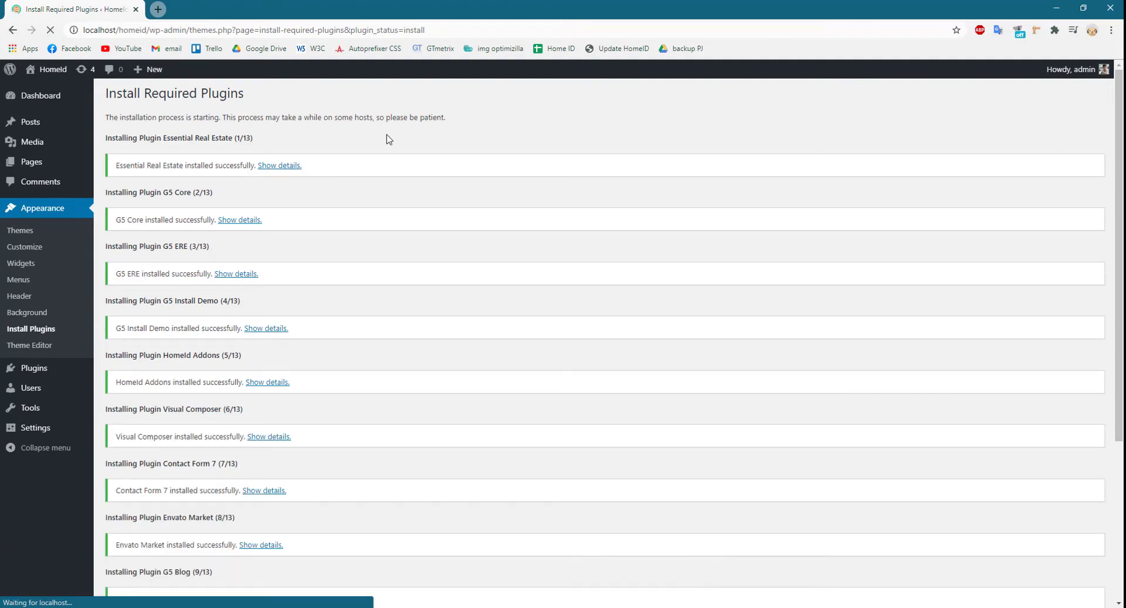
- Return to the required plugins installer and bulk-activate all the installed plugins
{"action": "scroll", "coordinate": [393, 187], "scroll_direction": "down", "scroll_amount": 5}
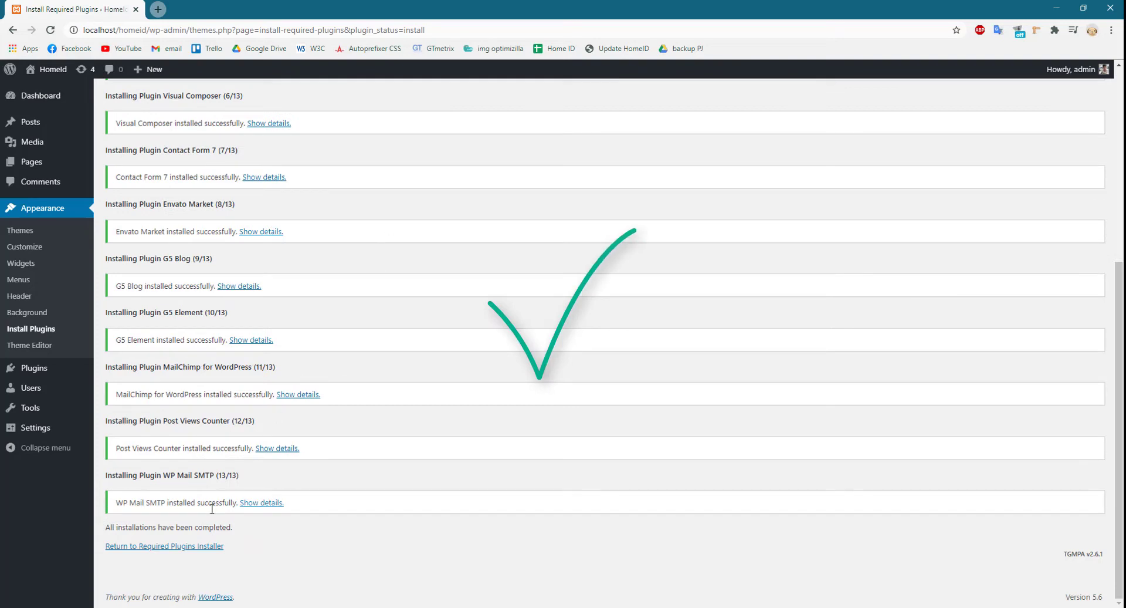
{"action": "left_click", "coordinate": [194, 546]}
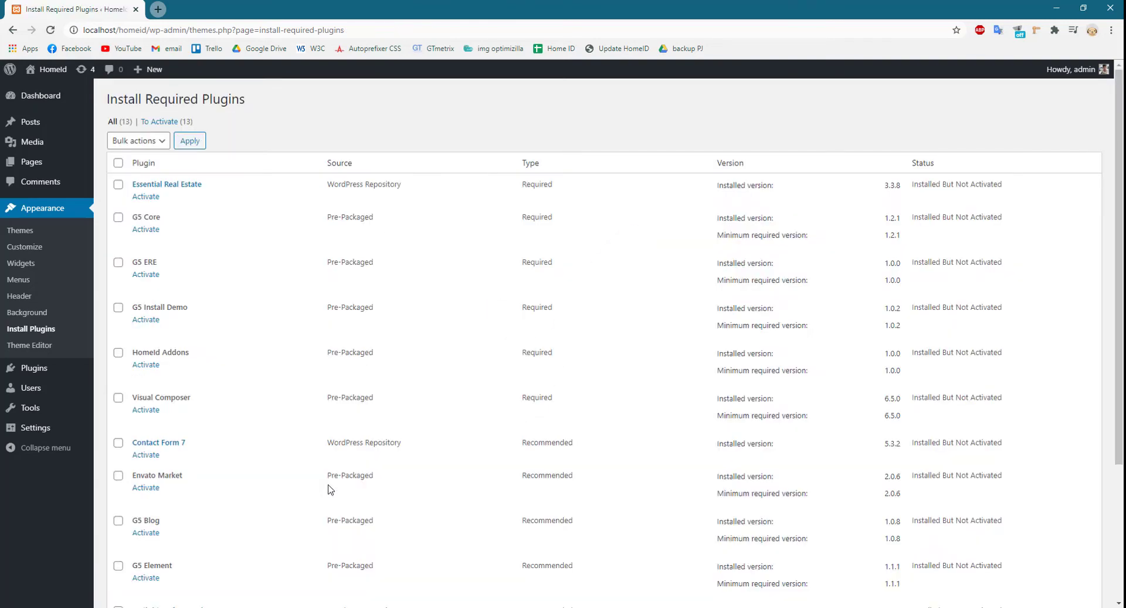
{"action": "left_click", "coordinate": [117, 163]}
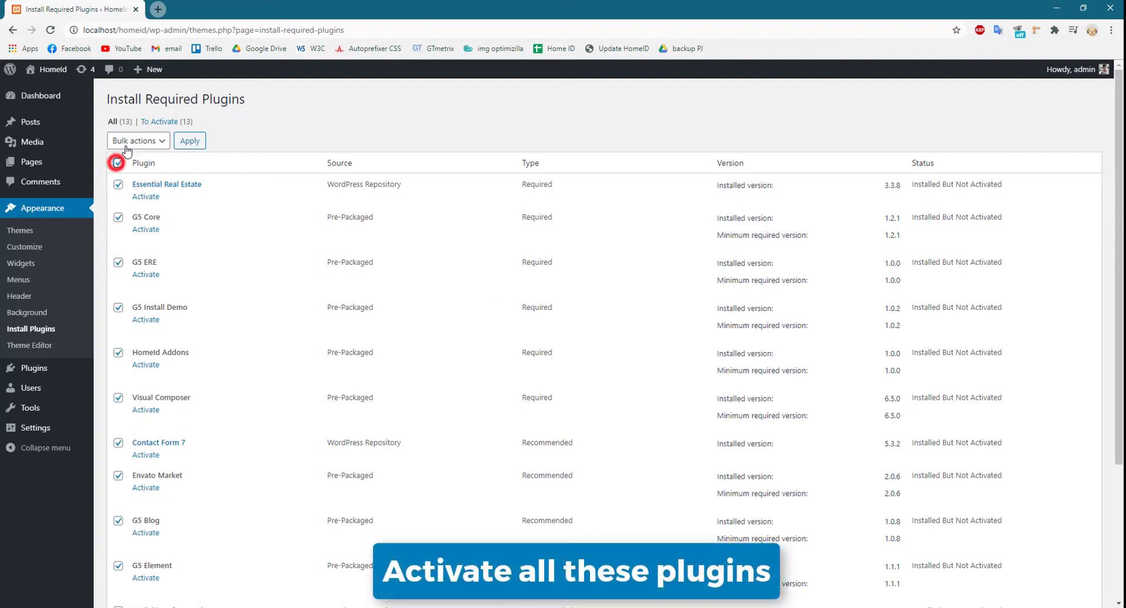
{"action": "left_click", "coordinate": [127, 141]}
{"action": "left_click", "coordinate": [127, 190]}
{"action": "left_click", "coordinate": [187, 141]}
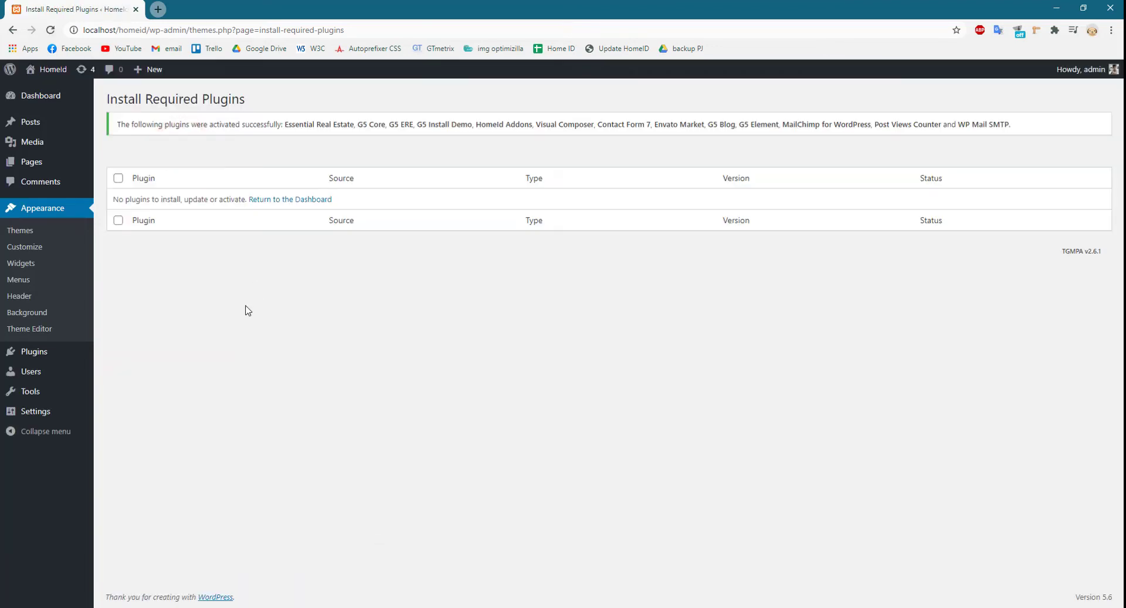
- Open the list of installed plugins and check that the theme's plugins are active
{"action": "left_click", "coordinate": [115, 352]}
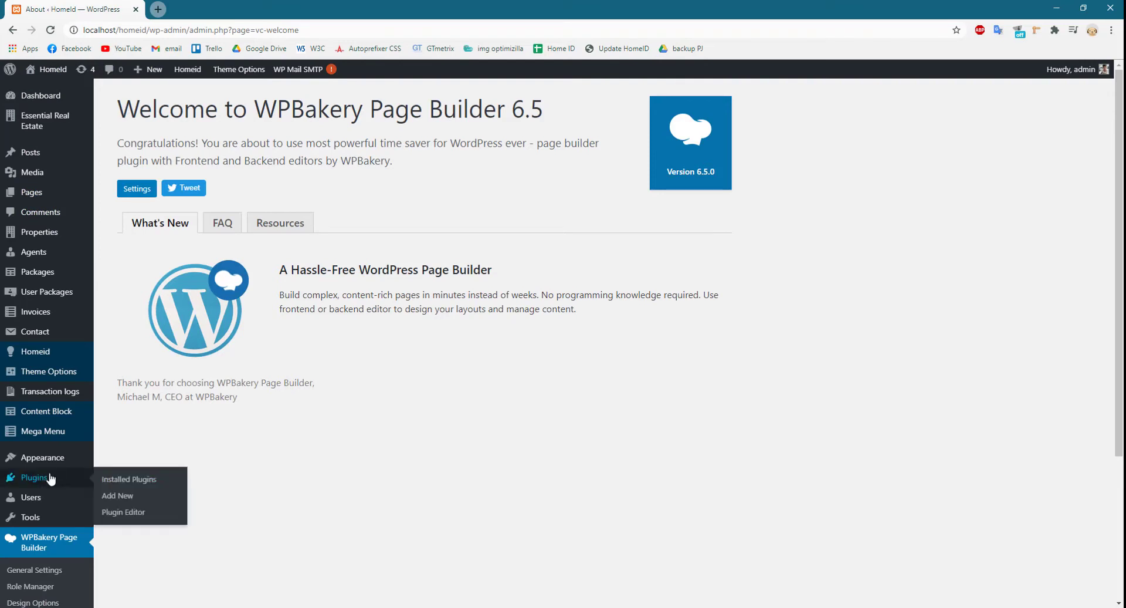
{"action": "left_click", "coordinate": [120, 477]}
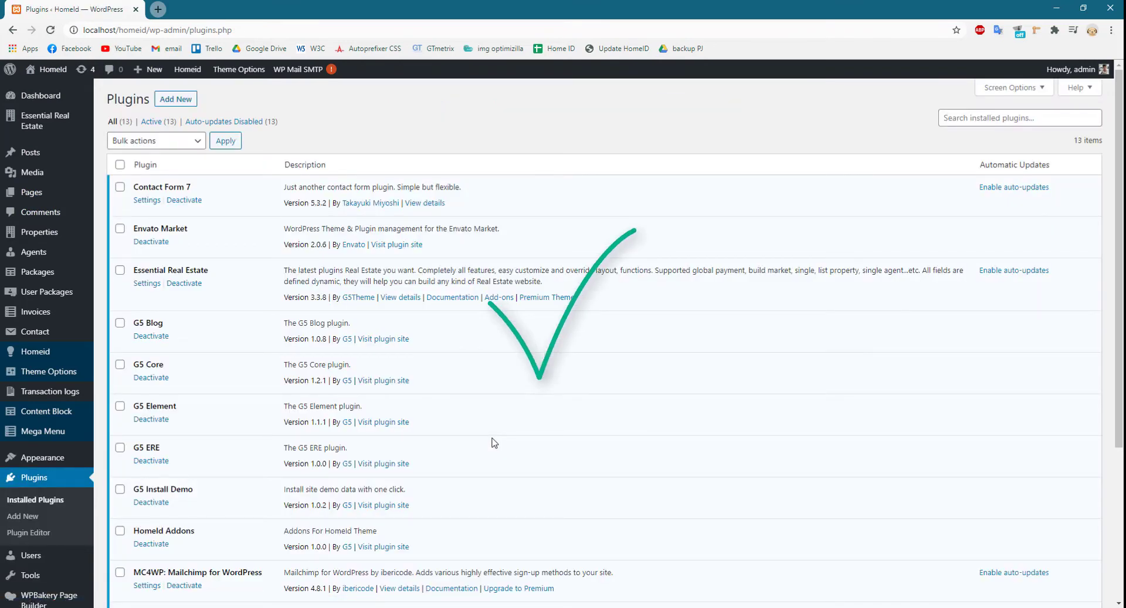
{"action": "scroll", "coordinate": [493, 441], "scroll_direction": "down", "scroll_amount": 3}
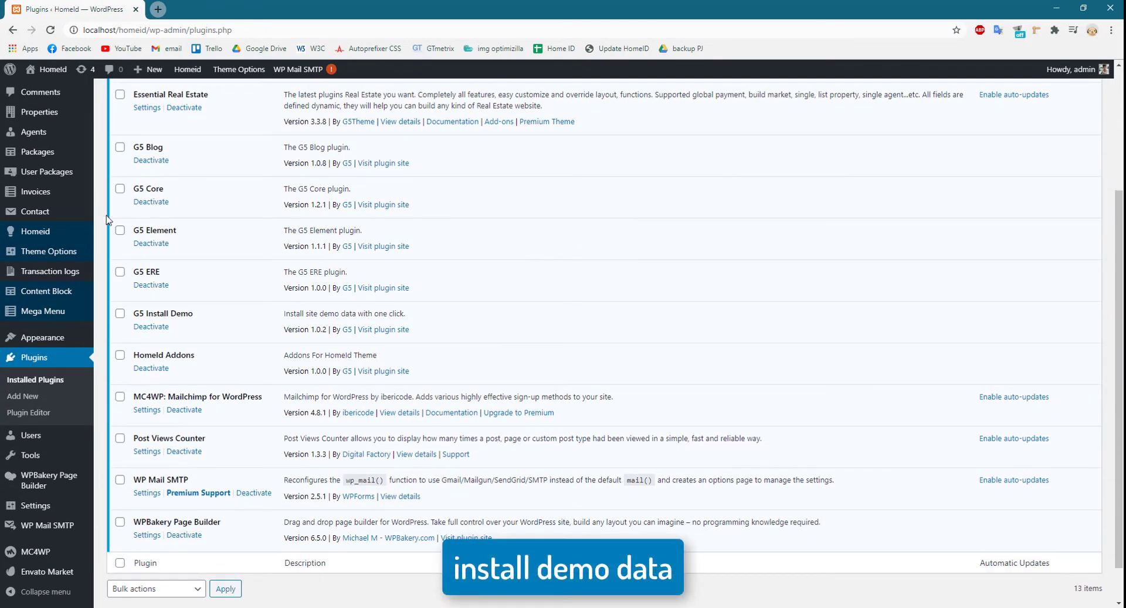
- Import the Main demo from Homeid's Install Demo page, confirming with "install", and dismiss the completion message
{"action": "mouse_move", "coordinate": [37, 237]}
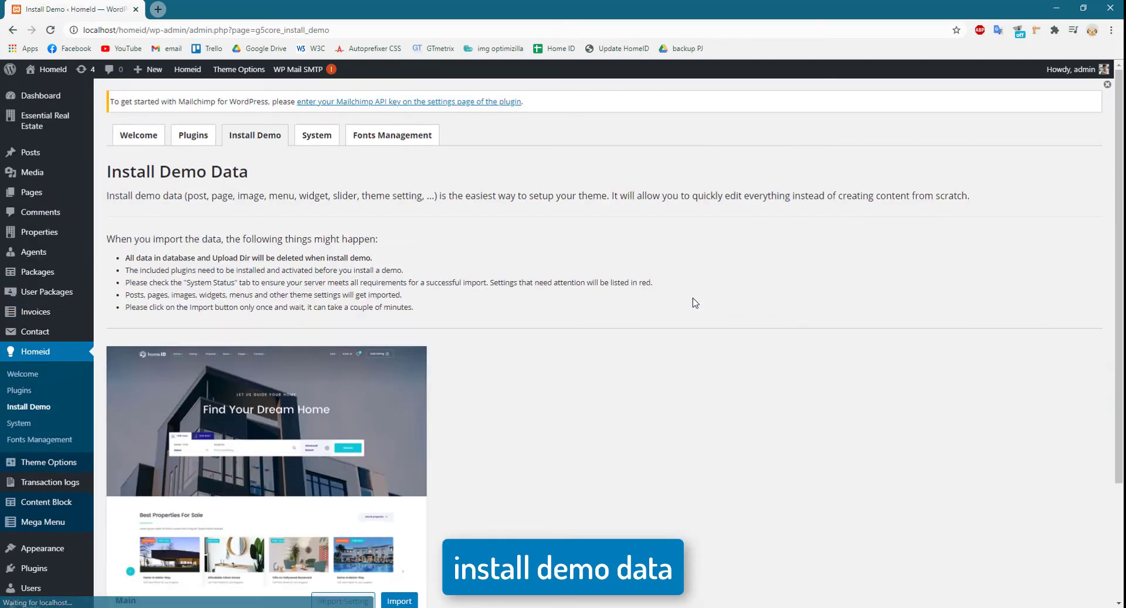
{"action": "scroll", "coordinate": [694, 302], "scroll_direction": "down", "scroll_amount": 2}
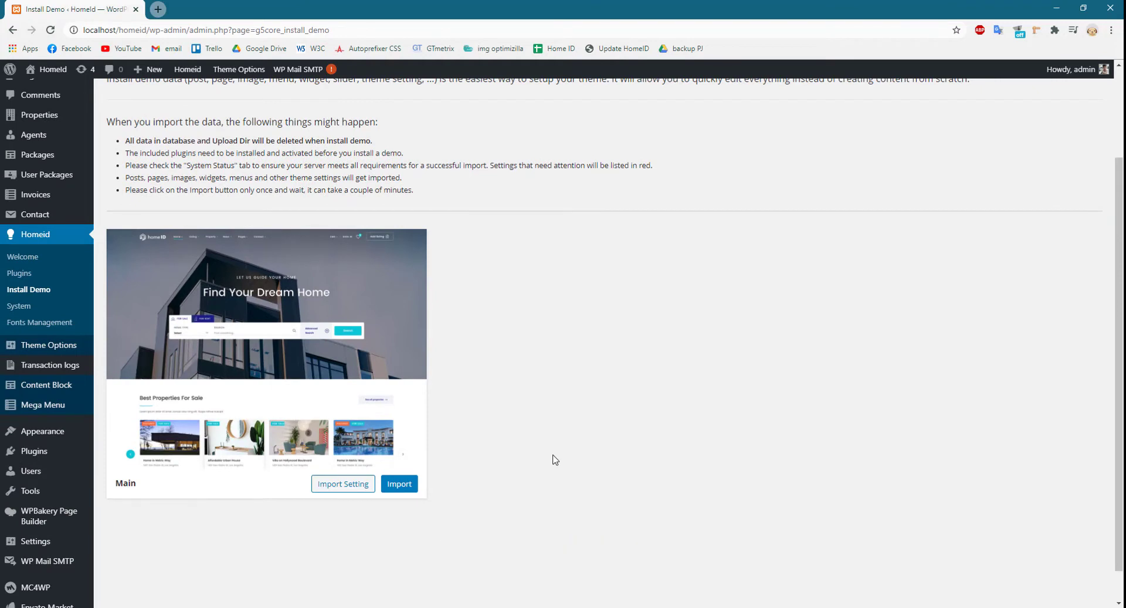
{"action": "left_click", "coordinate": [404, 484]}
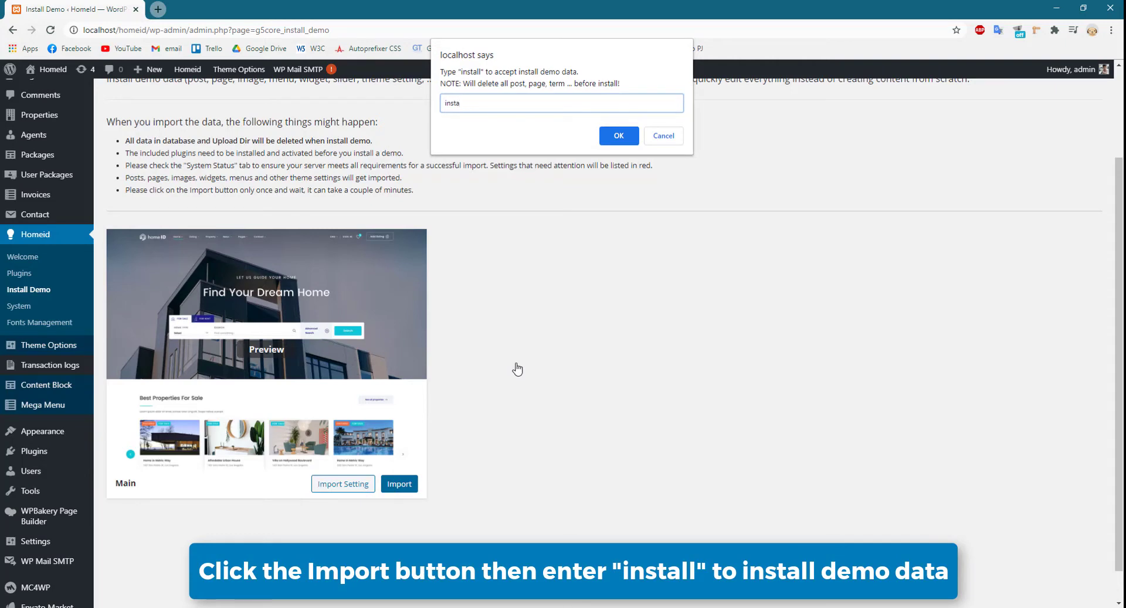
{"action": "type", "text": "install"}
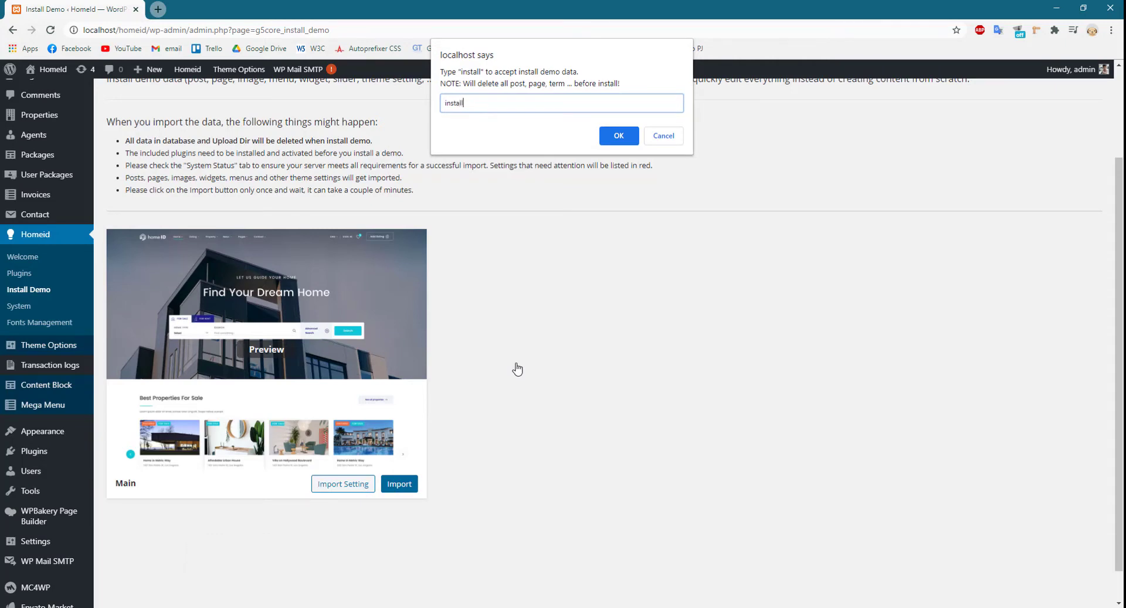
{"action": "key", "text": "Return"}
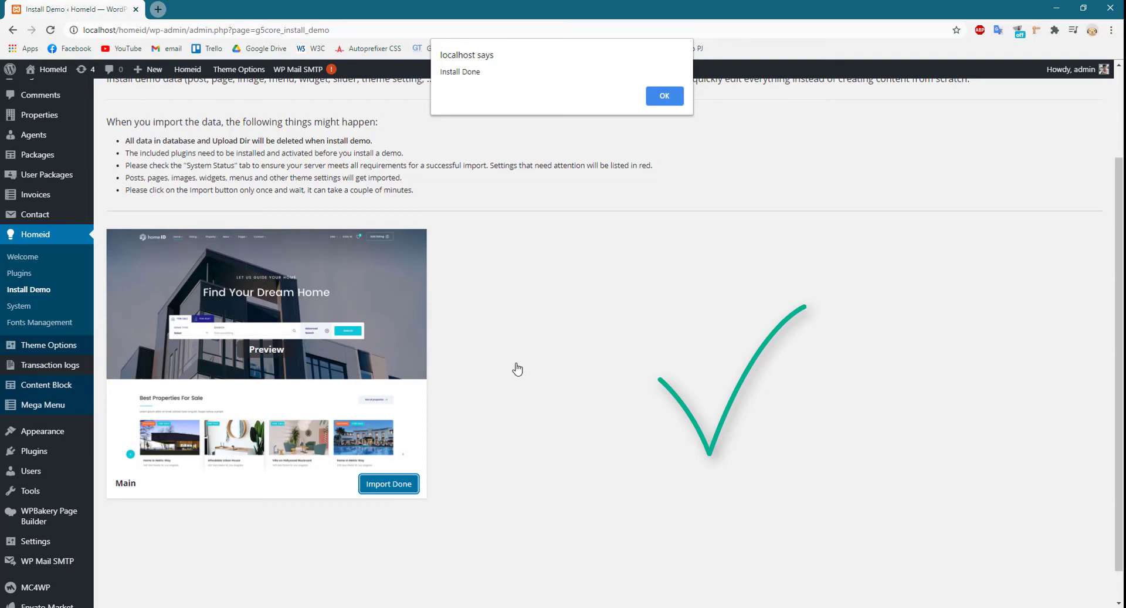
{"action": "key", "text": "Return"}
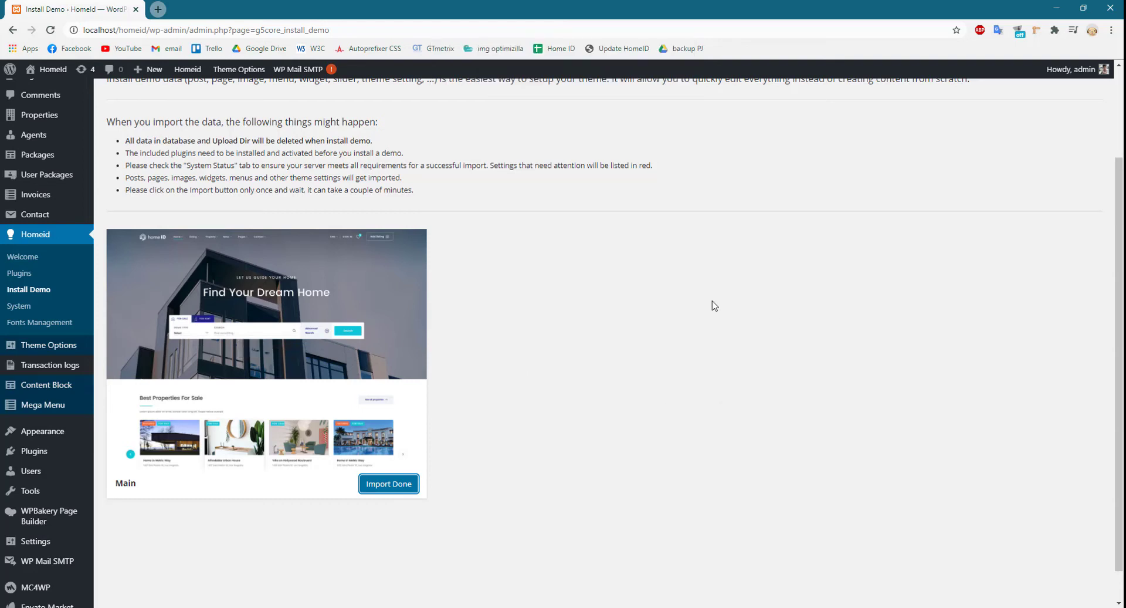
- Open the HomeId site's front end in a new browser tab and switch to it
{"action": "scroll", "coordinate": [650, 285], "scroll_direction": "up", "scroll_amount": 2}
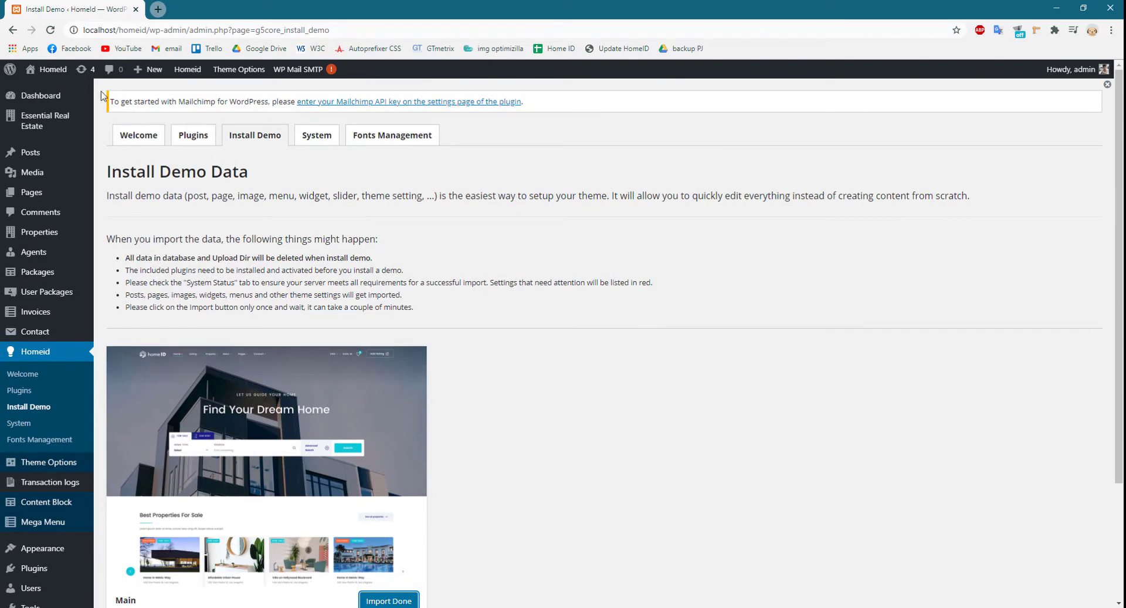
{"action": "right_click", "coordinate": [57, 87]}
{"action": "left_click", "coordinate": [71, 92]}
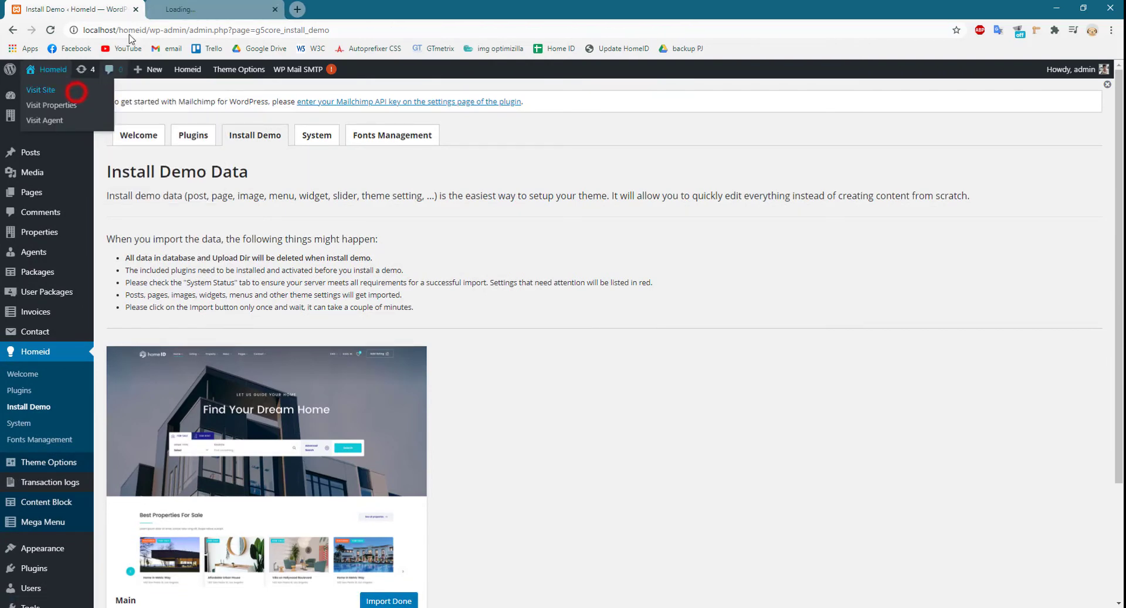
{"action": "left_click", "coordinate": [178, 6]}
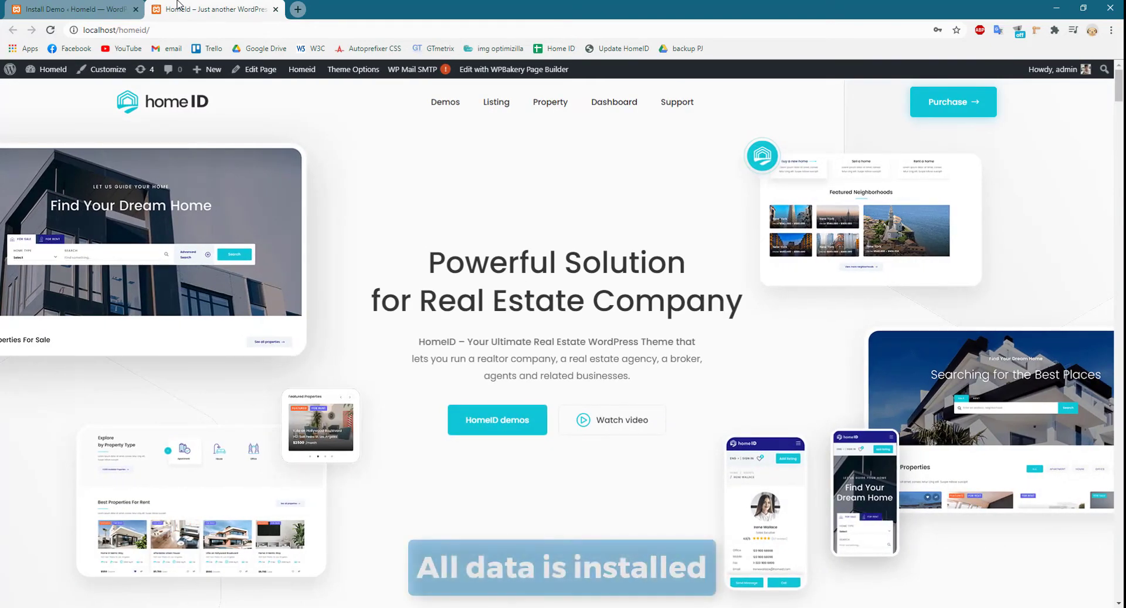
- Examine the imported landing page's sections, from the home demos and features to the support and purchase areas
{"action": "scroll", "coordinate": [174, 120], "scroll_direction": "down", "scroll_amount": 1}
{"action": "scroll", "coordinate": [173, 119], "scroll_direction": "down", "scroll_amount": 15}
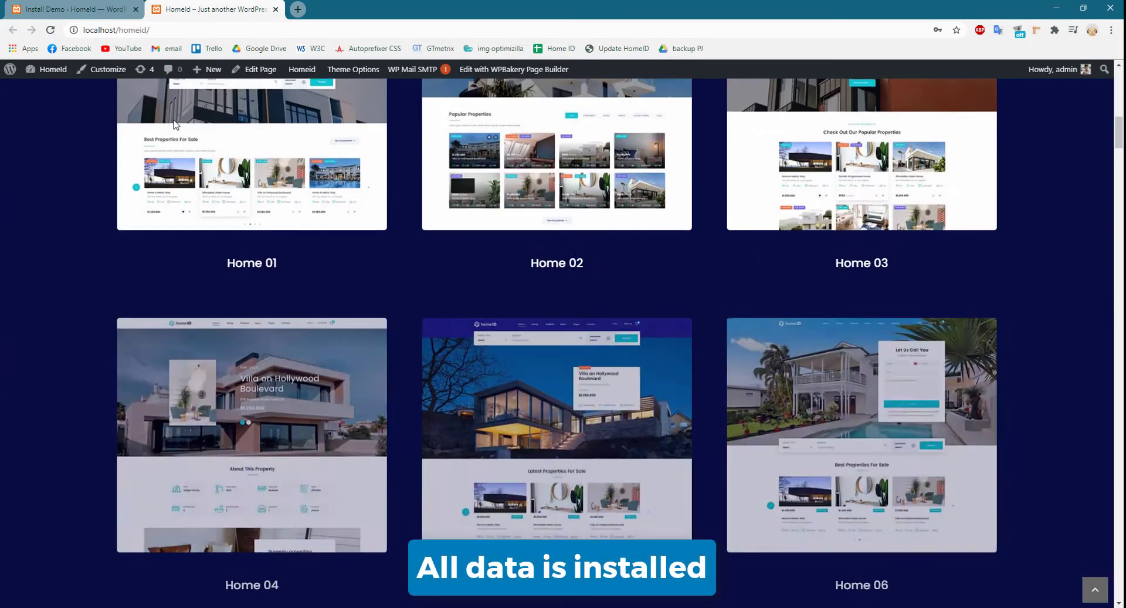
{"action": "scroll", "coordinate": [174, 122], "scroll_direction": "down", "scroll_amount": 10}
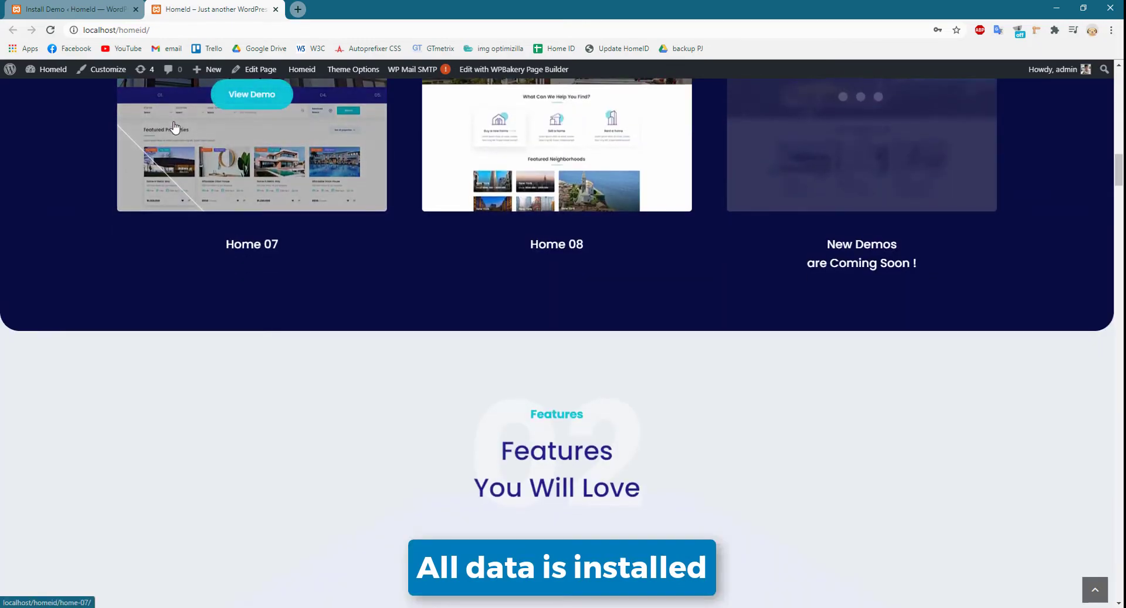
{"action": "scroll", "coordinate": [173, 126], "scroll_direction": "down", "scroll_amount": 12}
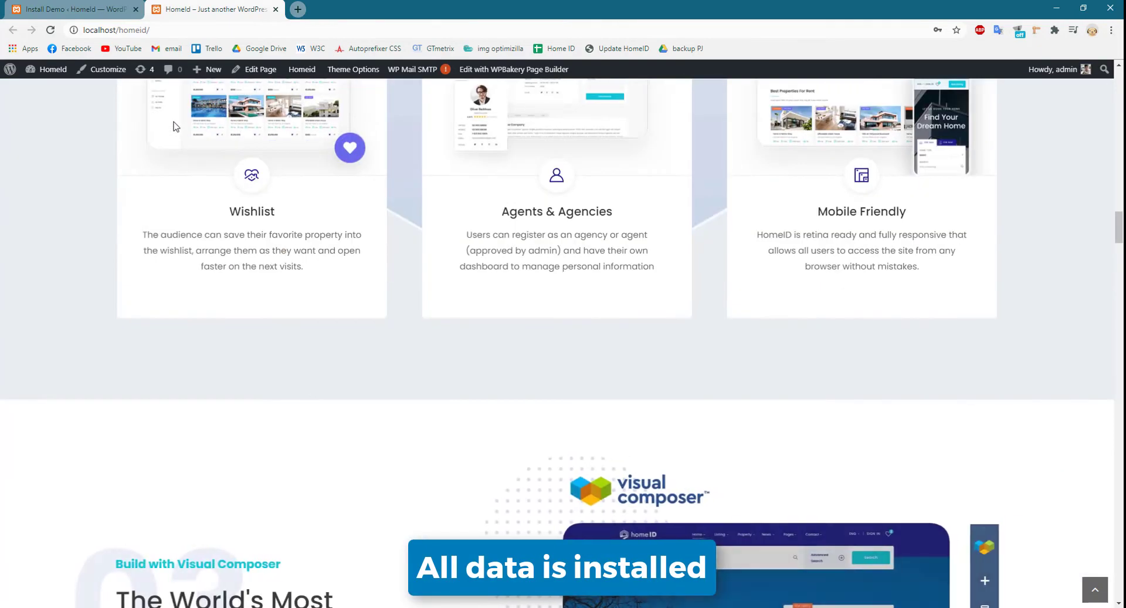
{"action": "scroll", "coordinate": [174, 126], "scroll_direction": "down", "scroll_amount": 10}
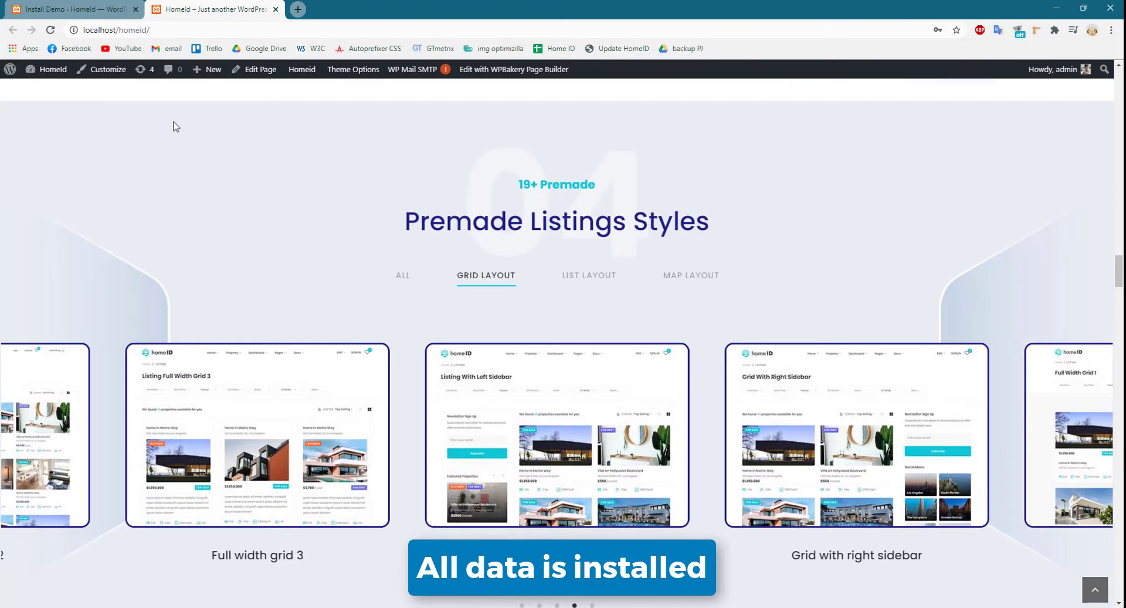
{"action": "scroll", "coordinate": [174, 126], "scroll_direction": "down", "scroll_amount": 8}
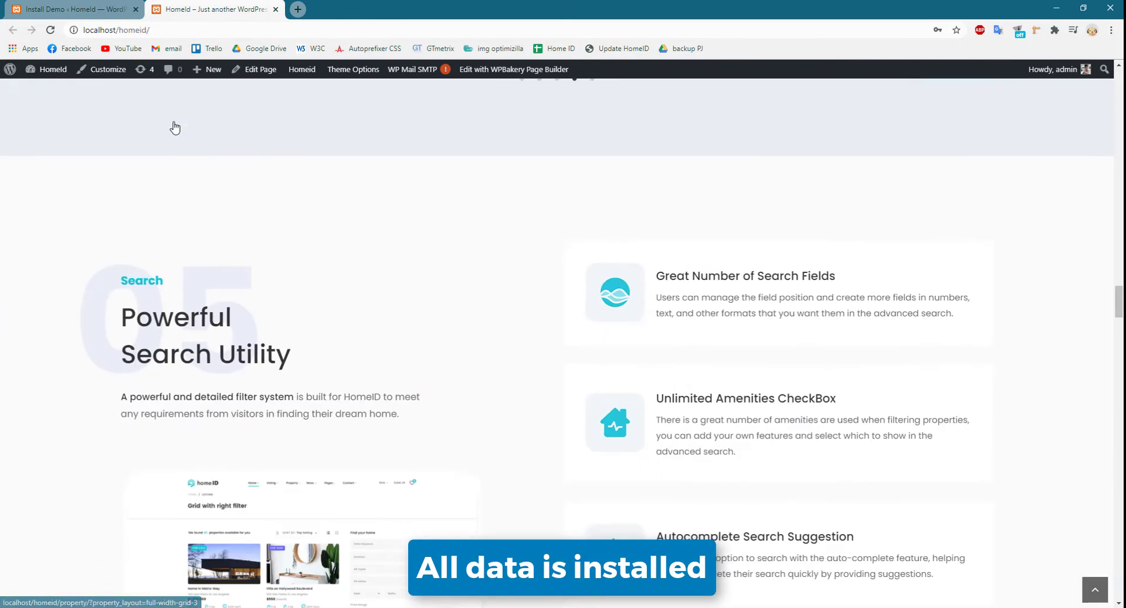
{"action": "scroll", "coordinate": [174, 124], "scroll_direction": "down", "scroll_amount": 10}
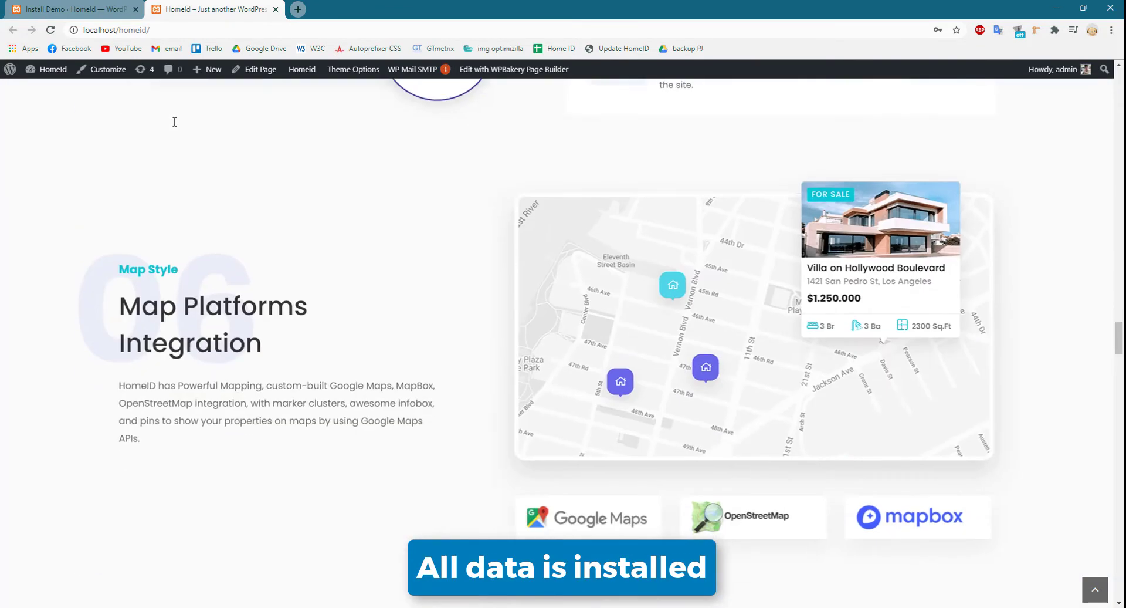
{"action": "scroll", "coordinate": [174, 123], "scroll_direction": "down", "scroll_amount": 10}
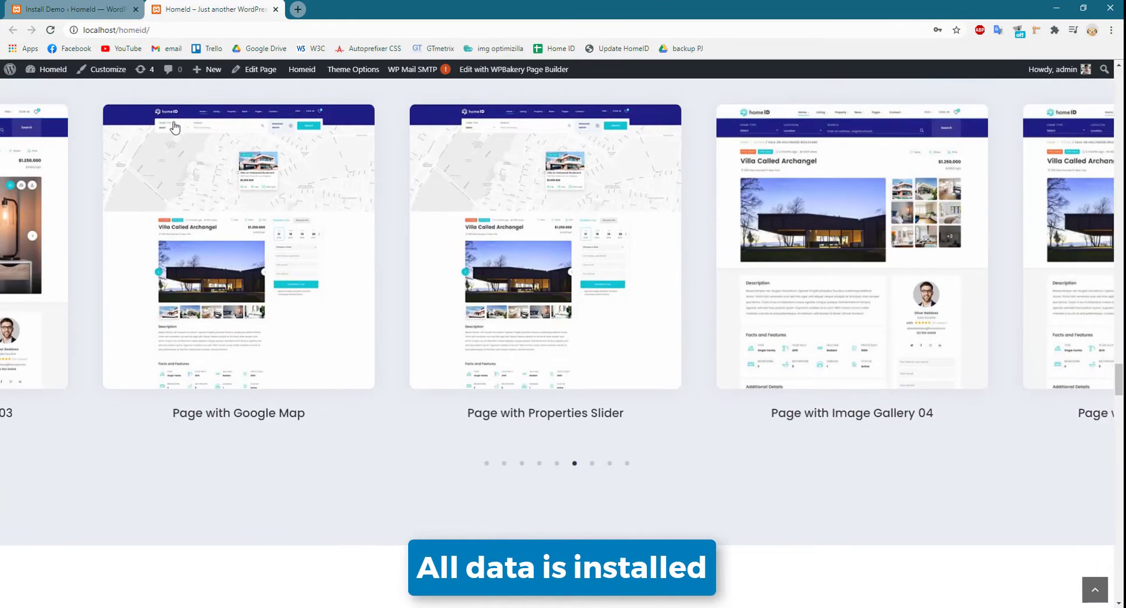
{"action": "scroll", "coordinate": [174, 127], "scroll_direction": "down", "scroll_amount": 10}
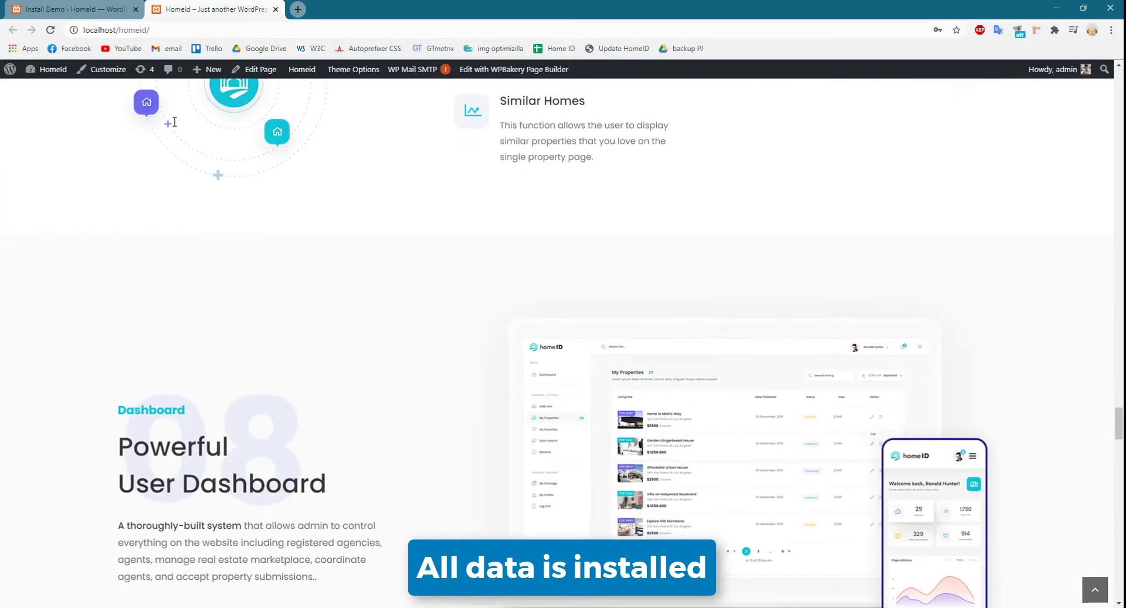
{"action": "scroll", "coordinate": [174, 124], "scroll_direction": "down", "scroll_amount": 10}
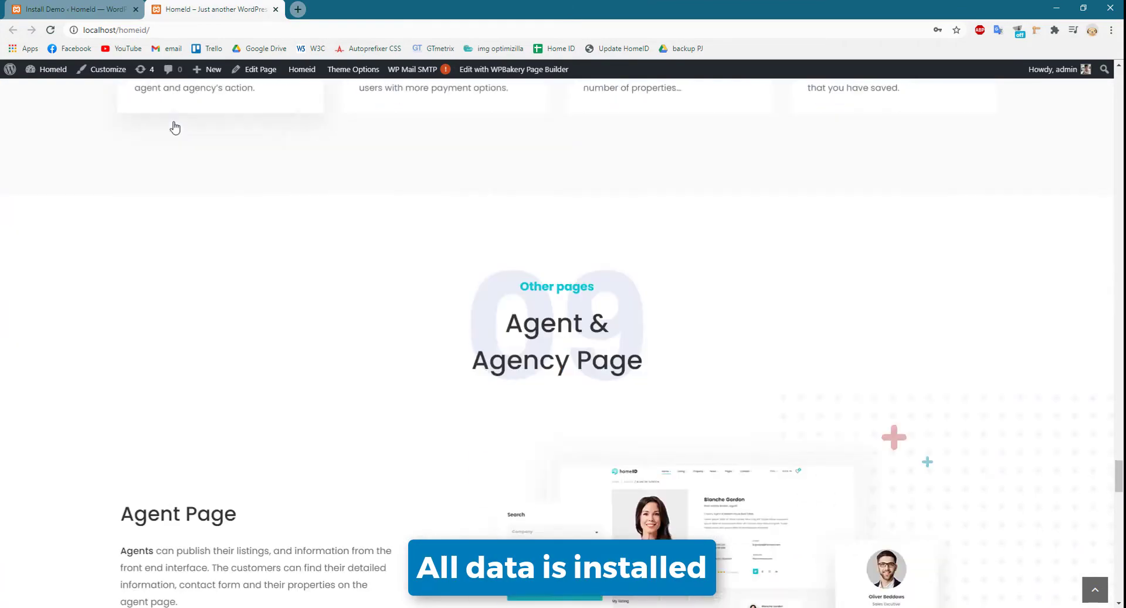
{"action": "scroll", "coordinate": [173, 124], "scroll_direction": "down", "scroll_amount": 10}
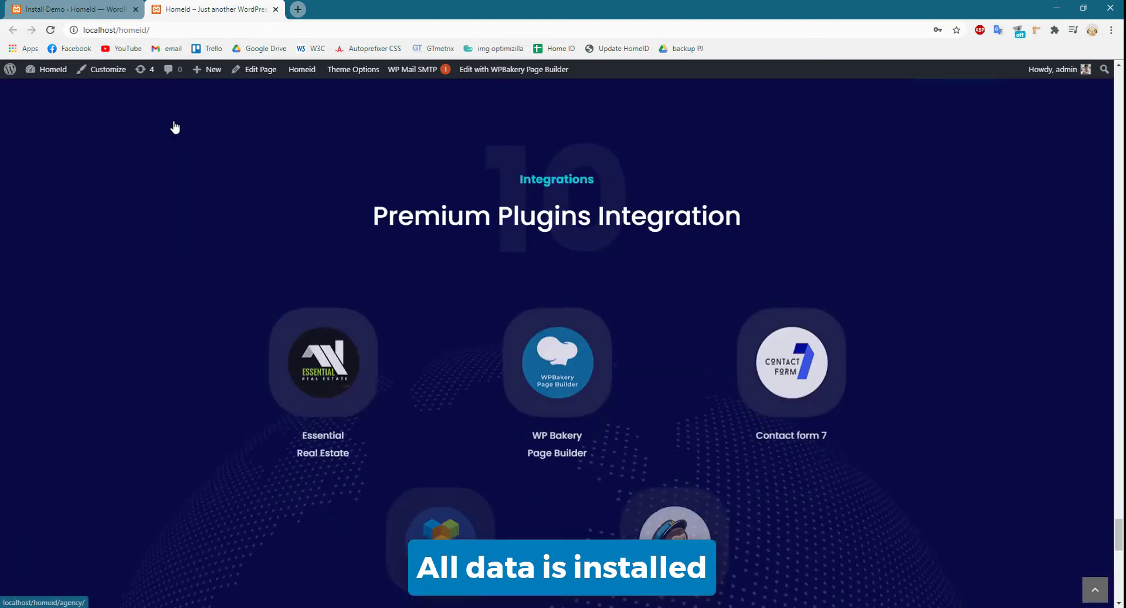
{"action": "scroll", "coordinate": [173, 125], "scroll_direction": "down", "scroll_amount": 10}
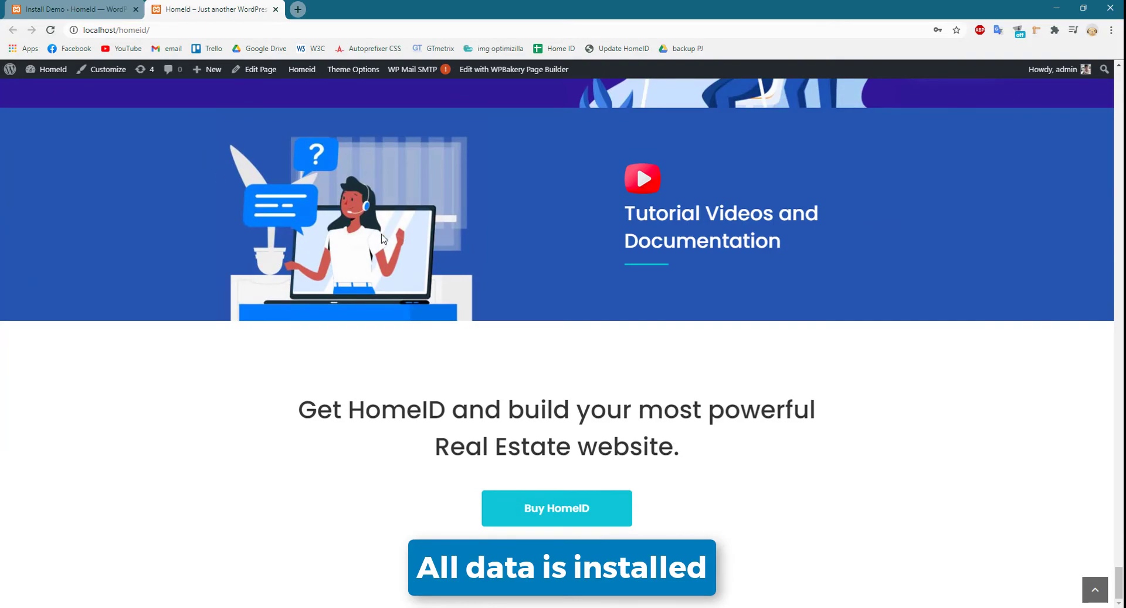
{"action": "scroll", "coordinate": [933, 528], "scroll_direction": "up", "scroll_amount": 5}
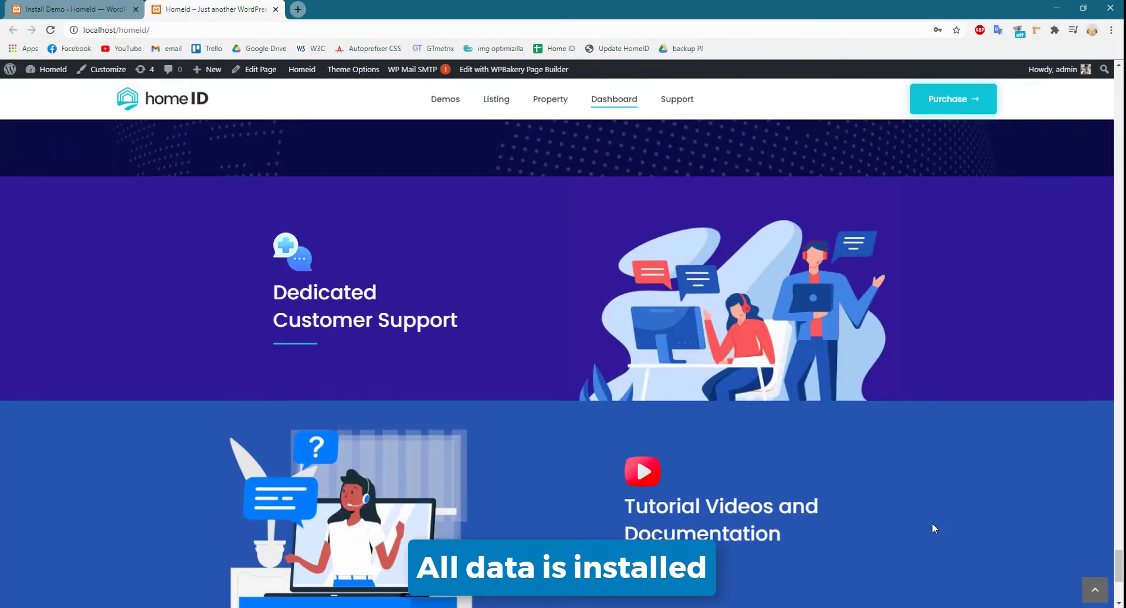
- Go to the Demos section, open the Home 01 demo and view its Best Properties For Sale section
{"action": "left_click", "coordinate": [456, 106]}
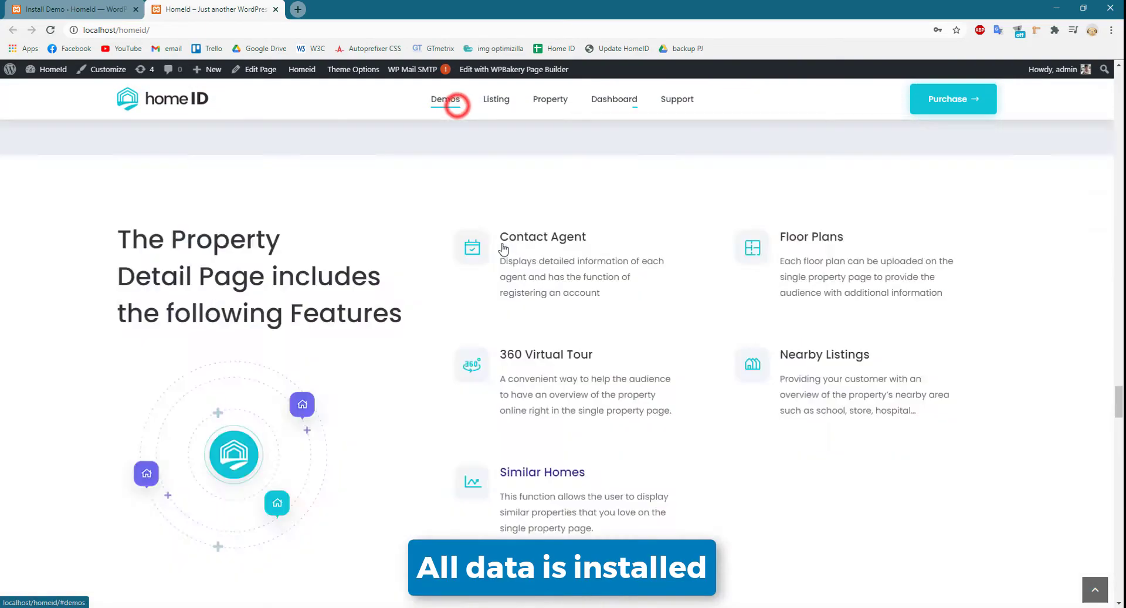
{"action": "scroll", "coordinate": [503, 245], "scroll_direction": "down", "scroll_amount": 2}
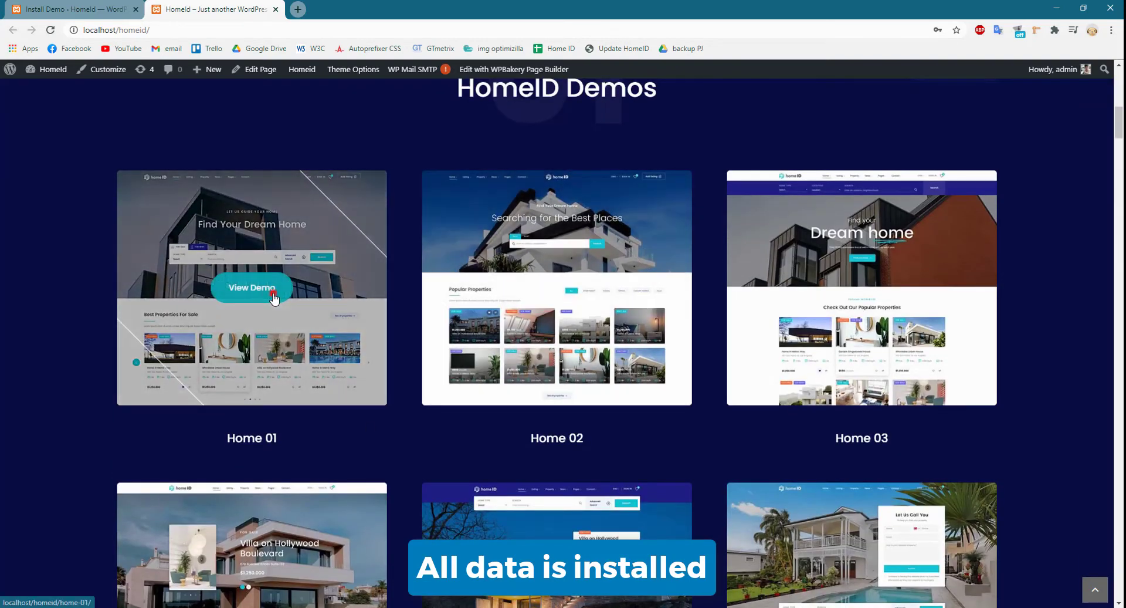
{"action": "left_click", "coordinate": [273, 296]}
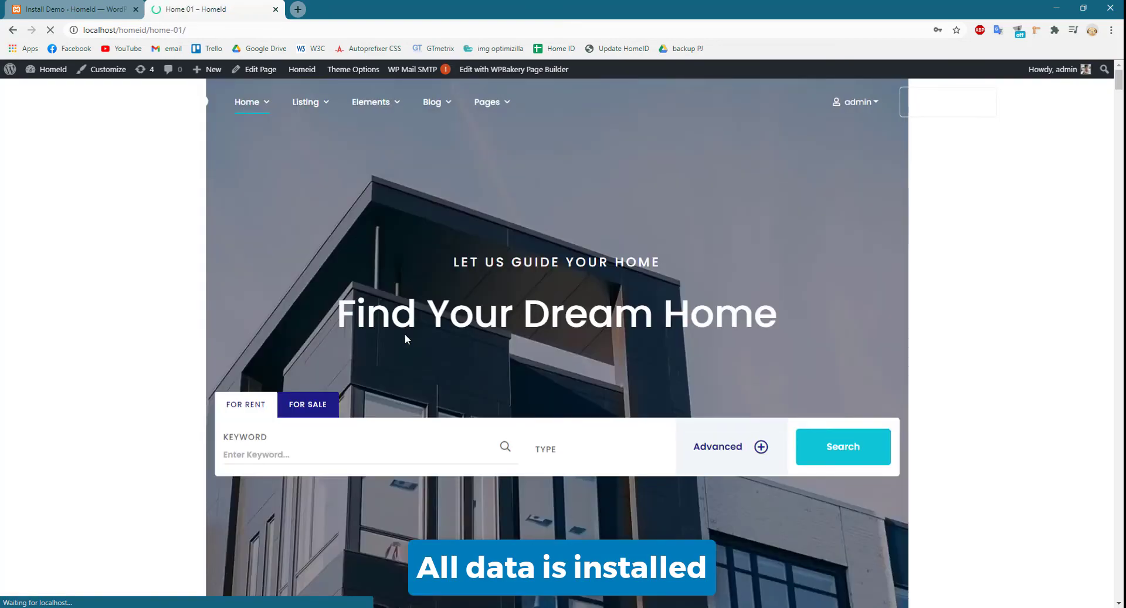
{"action": "scroll", "coordinate": [406, 333], "scroll_direction": "down", "scroll_amount": 9}
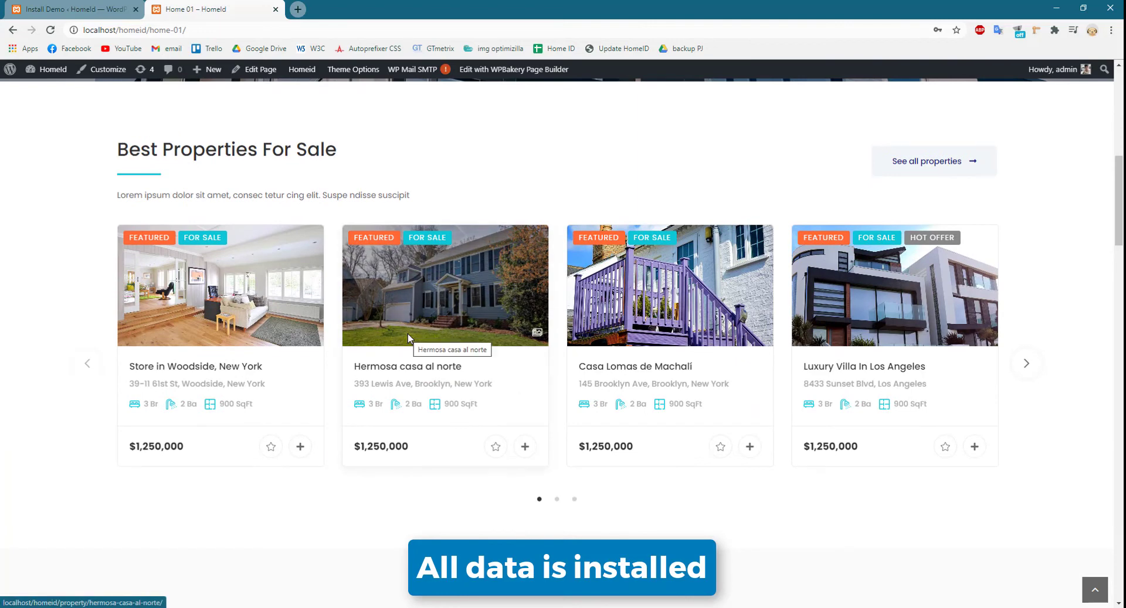
- Browse the Home 01 page's carousels of properties for sale, property types and properties for rent
{"action": "left_click_drag", "start_coordinate": [535, 318], "coordinate": [239, 326]}
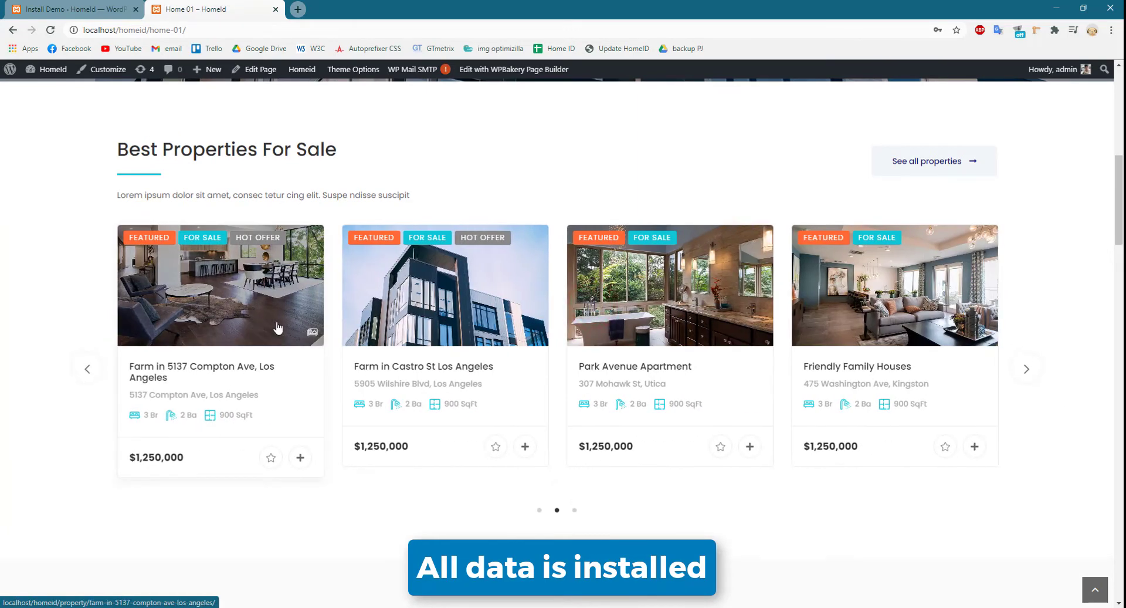
{"action": "scroll", "coordinate": [323, 356], "scroll_direction": "down", "scroll_amount": 7}
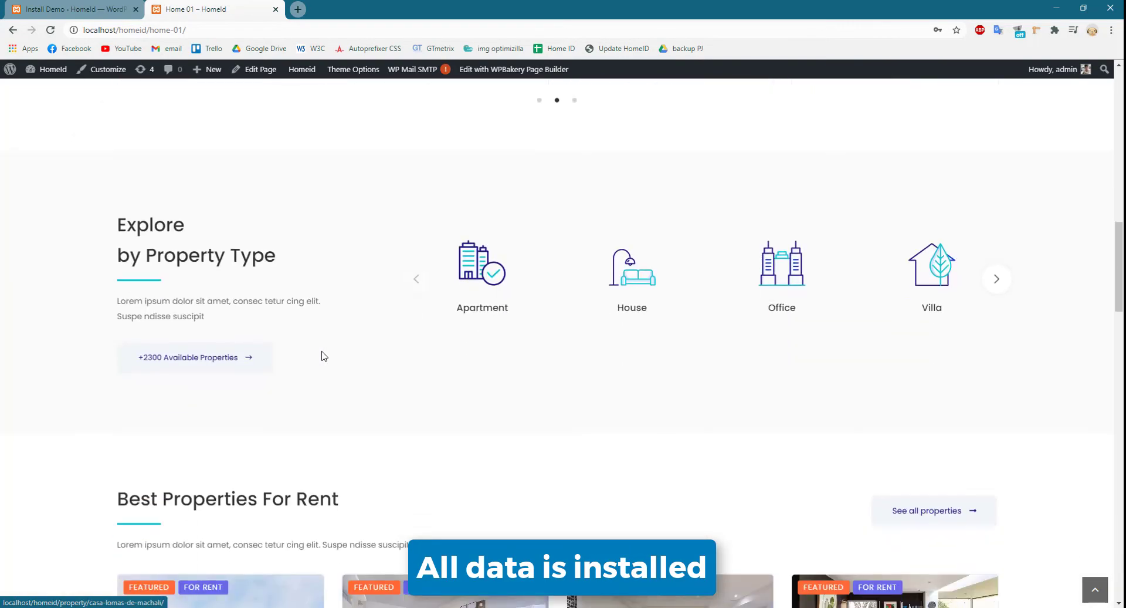
{"action": "left_click", "coordinate": [996, 280]}
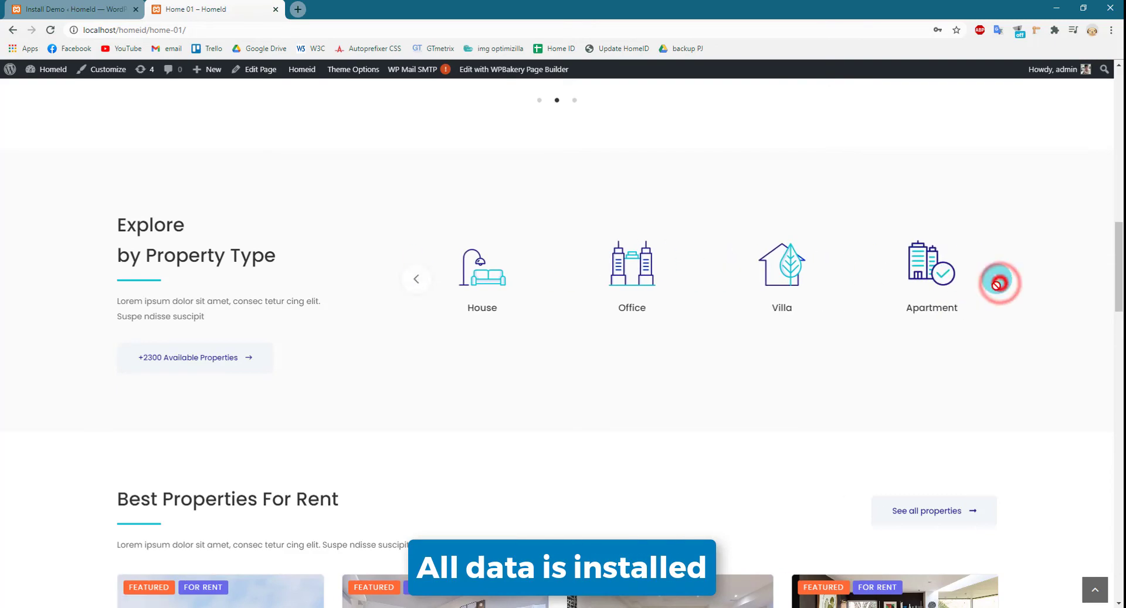
{"action": "scroll", "coordinate": [964, 350], "scroll_direction": "down", "scroll_amount": 4}
{"action": "scroll", "coordinate": [965, 350], "scroll_direction": "down", "scroll_amount": 2}
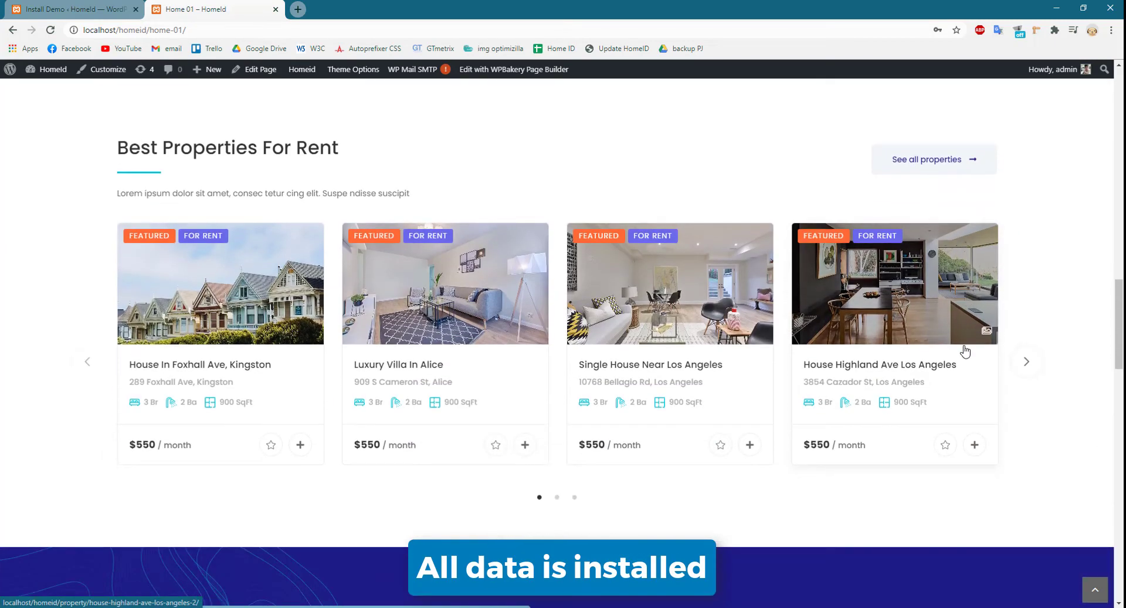
{"action": "left_click", "coordinate": [1025, 360]}
{"action": "left_click", "coordinate": [1026, 360]}
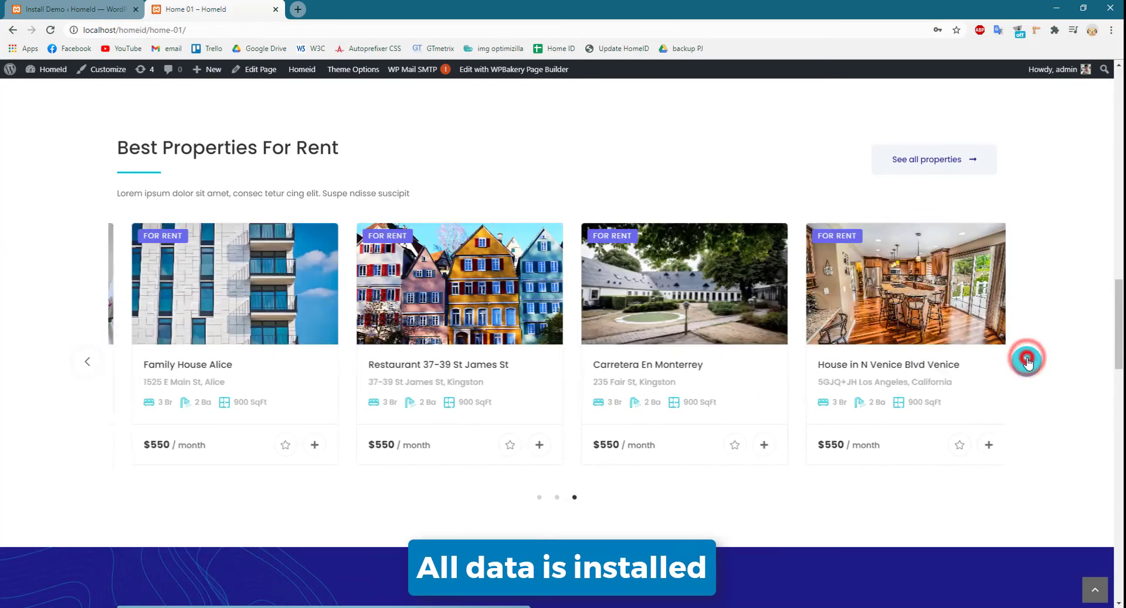
- Examine the remaining Home 01 sections from the destinations to the footer, and return to Best Properties For Rent
{"action": "scroll", "coordinate": [1004, 370], "scroll_direction": "down", "scroll_amount": 4}
{"action": "scroll", "coordinate": [1005, 370], "scroll_direction": "down", "scroll_amount": 12}
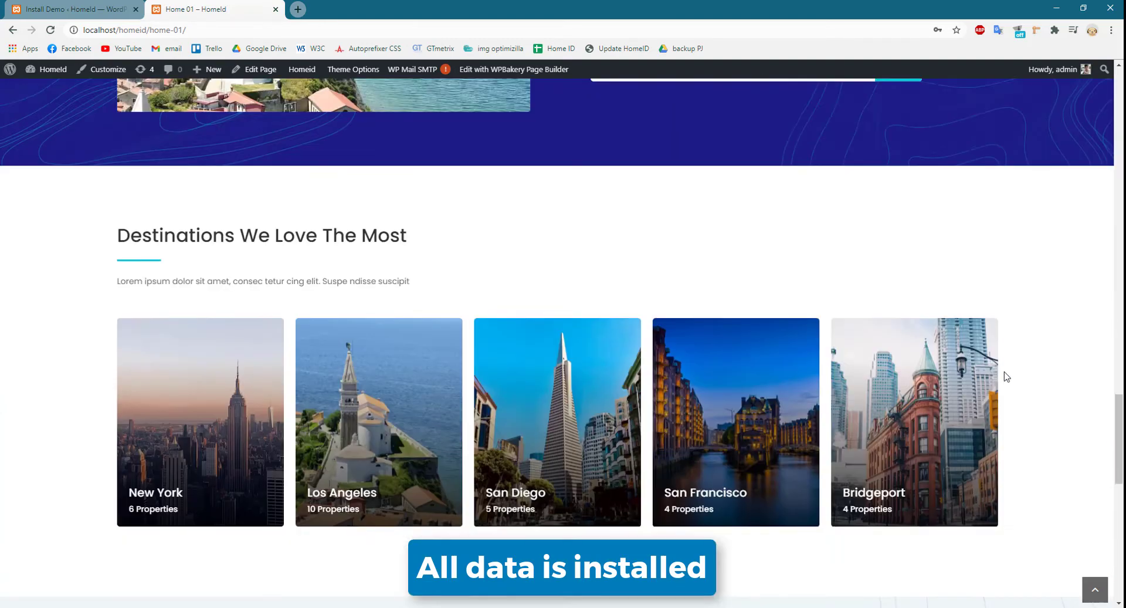
{"action": "scroll", "coordinate": [1006, 376], "scroll_direction": "down", "scroll_amount": 4}
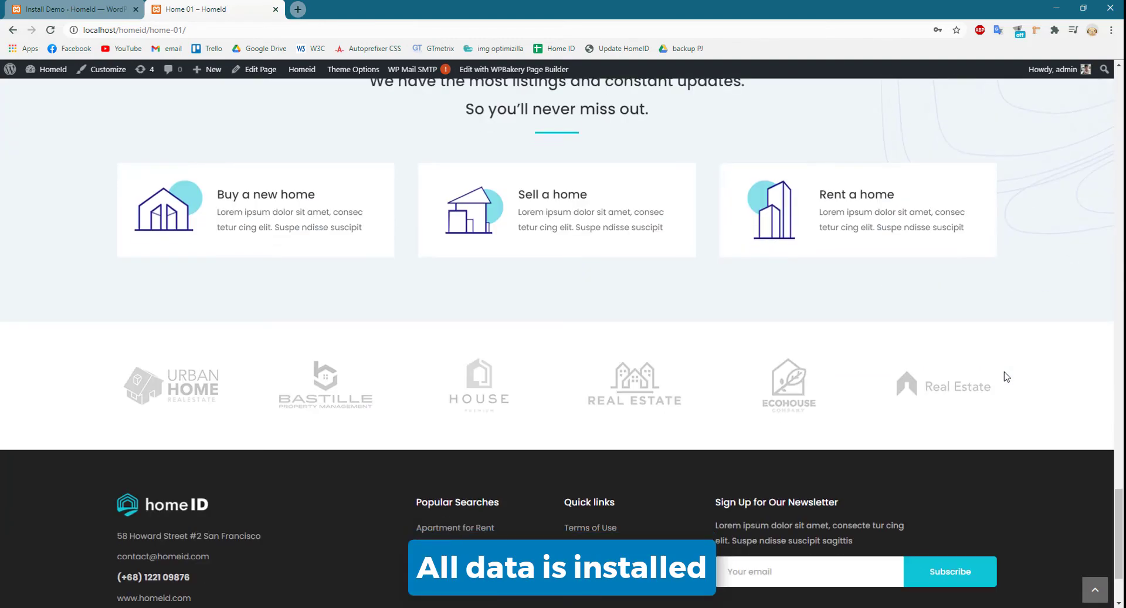
{"action": "scroll", "coordinate": [978, 383], "scroll_direction": "up", "scroll_amount": 14}
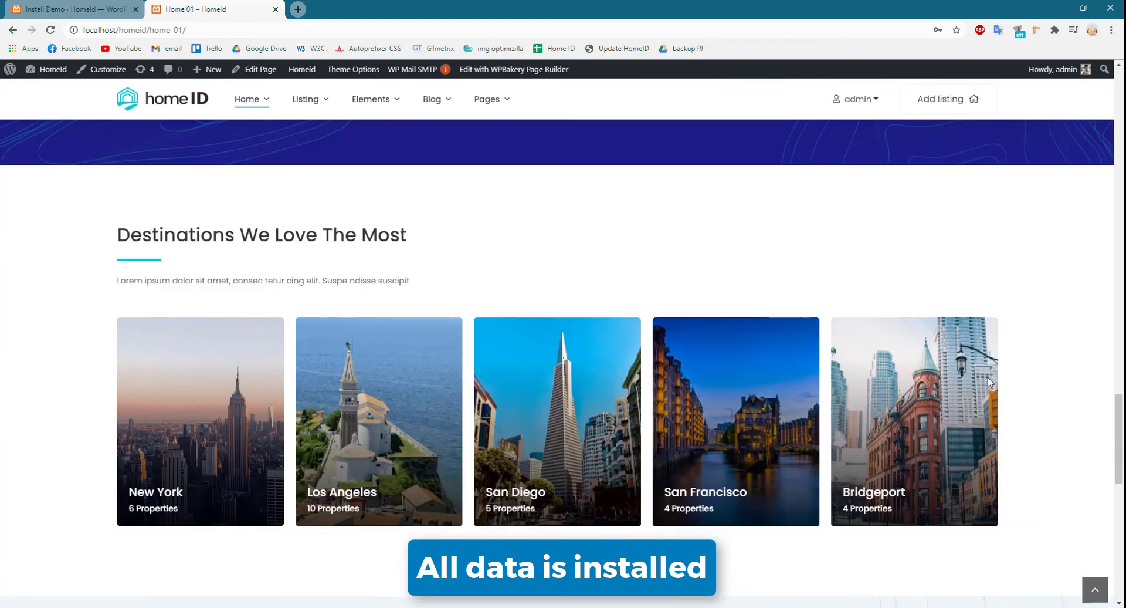
{"action": "scroll", "coordinate": [969, 360], "scroll_direction": "up", "scroll_amount": 6}
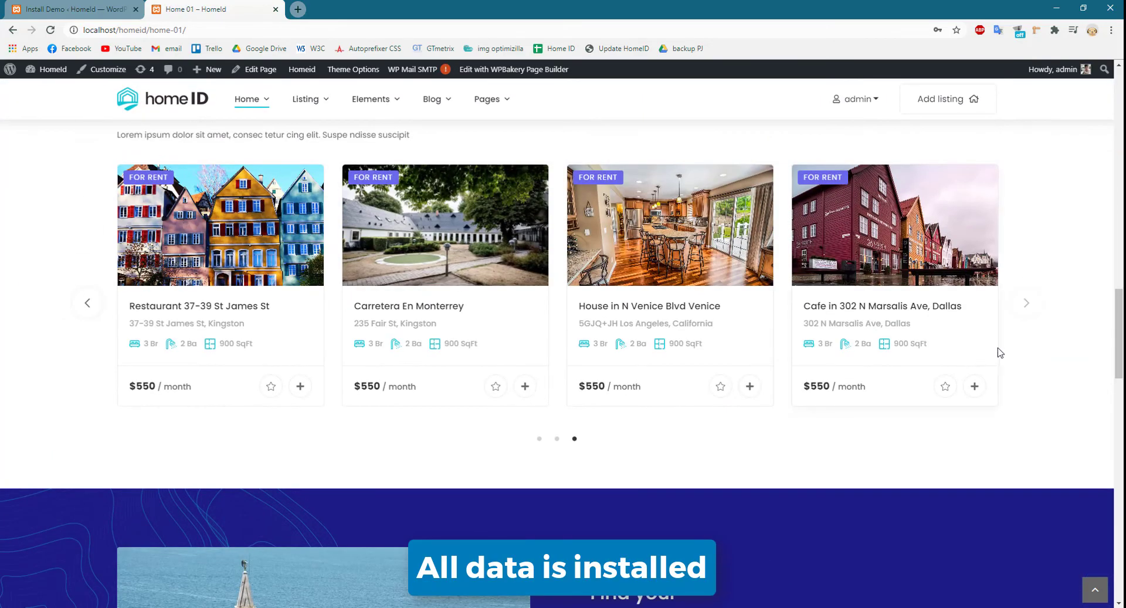
- Open the restaurant listing from Best Properties For Rent and view the second, third and fourth photos in its gallery
{"action": "left_click", "coordinate": [249, 305]}
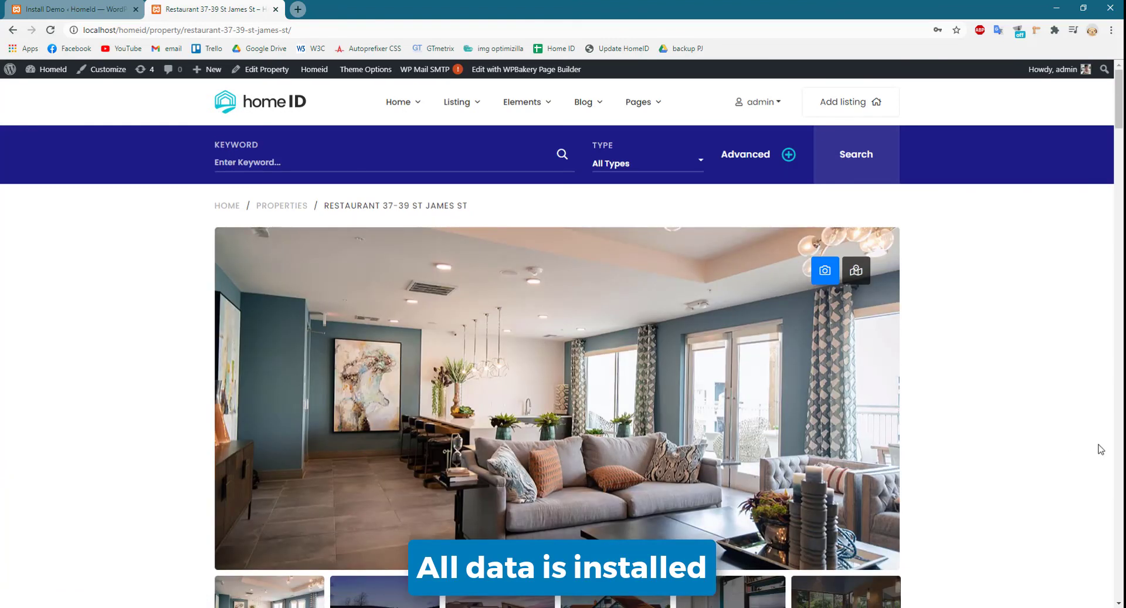
{"action": "scroll", "coordinate": [1101, 449], "scroll_direction": "down", "scroll_amount": 2}
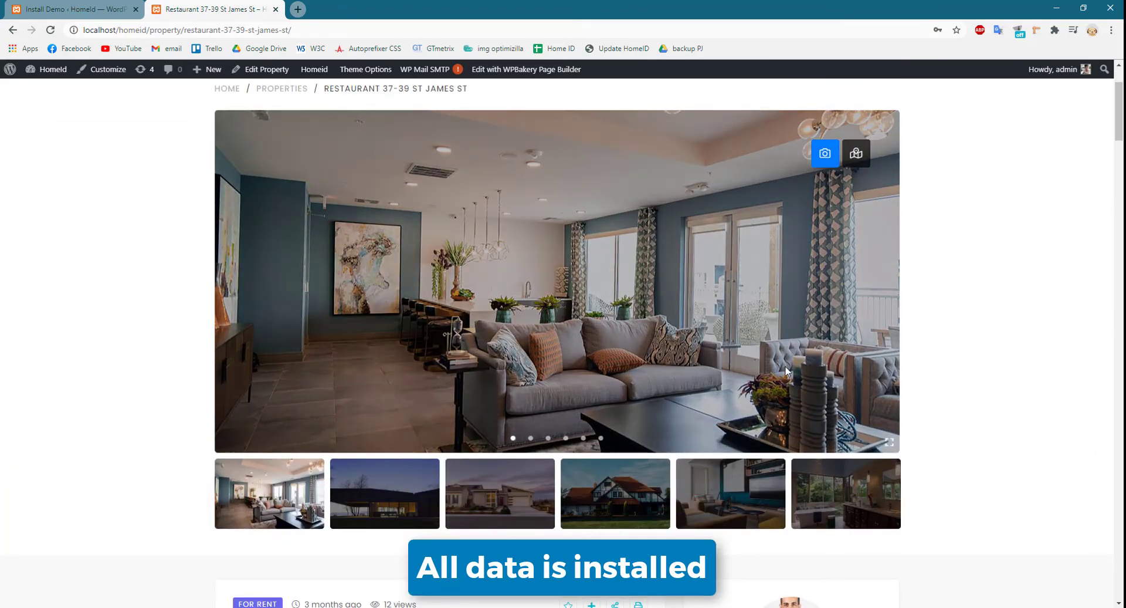
{"action": "left_click", "coordinate": [784, 364]}
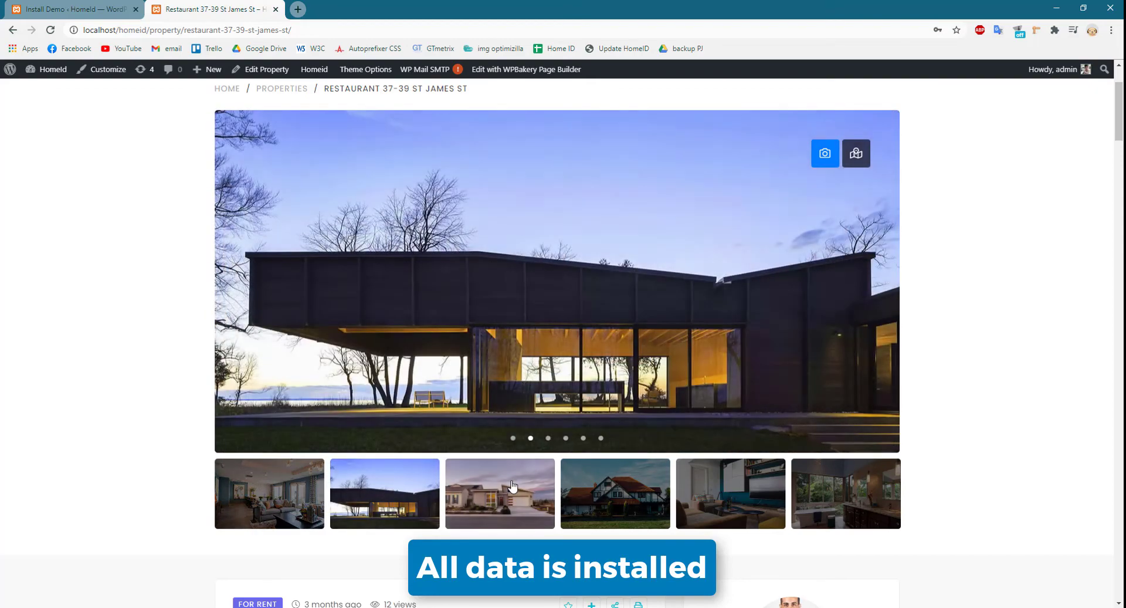
{"action": "left_click", "coordinate": [512, 478]}
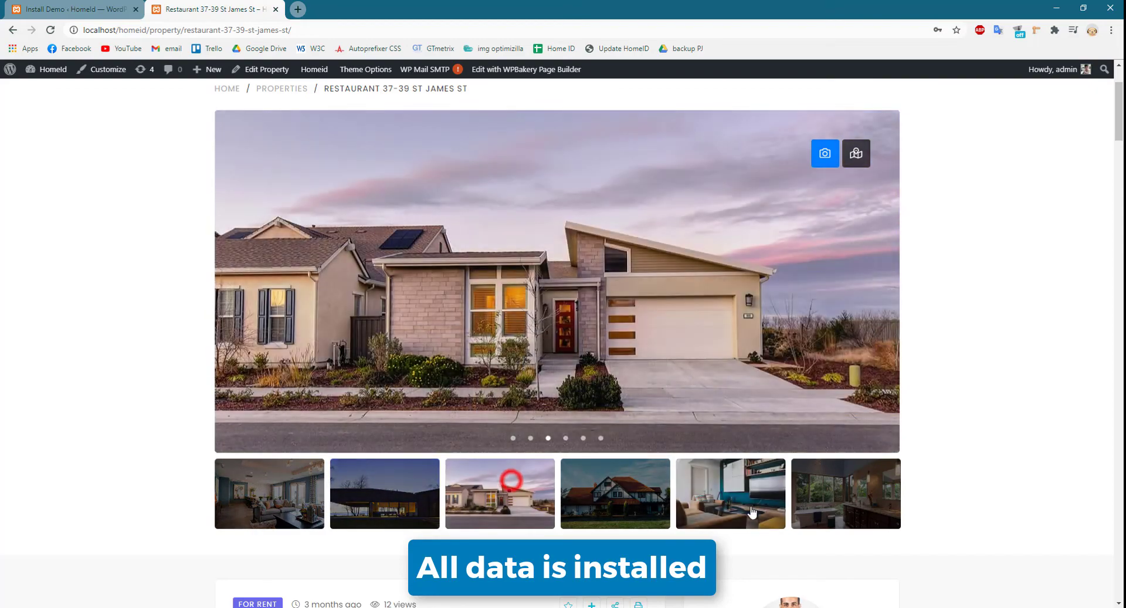
{"action": "left_click", "coordinate": [634, 499]}
- Review the listing's description, details and features, and start its Virtual Tour and move around inside it
{"action": "scroll", "coordinate": [634, 499], "scroll_direction": "down", "scroll_amount": 7}
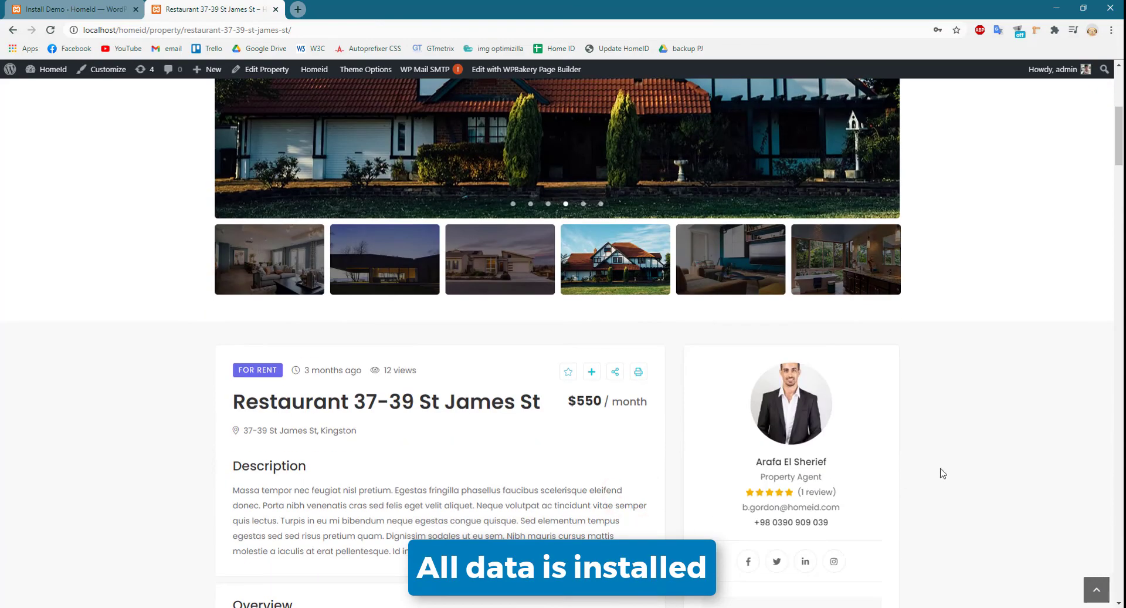
{"action": "scroll", "coordinate": [944, 473], "scroll_direction": "down", "scroll_amount": 12}
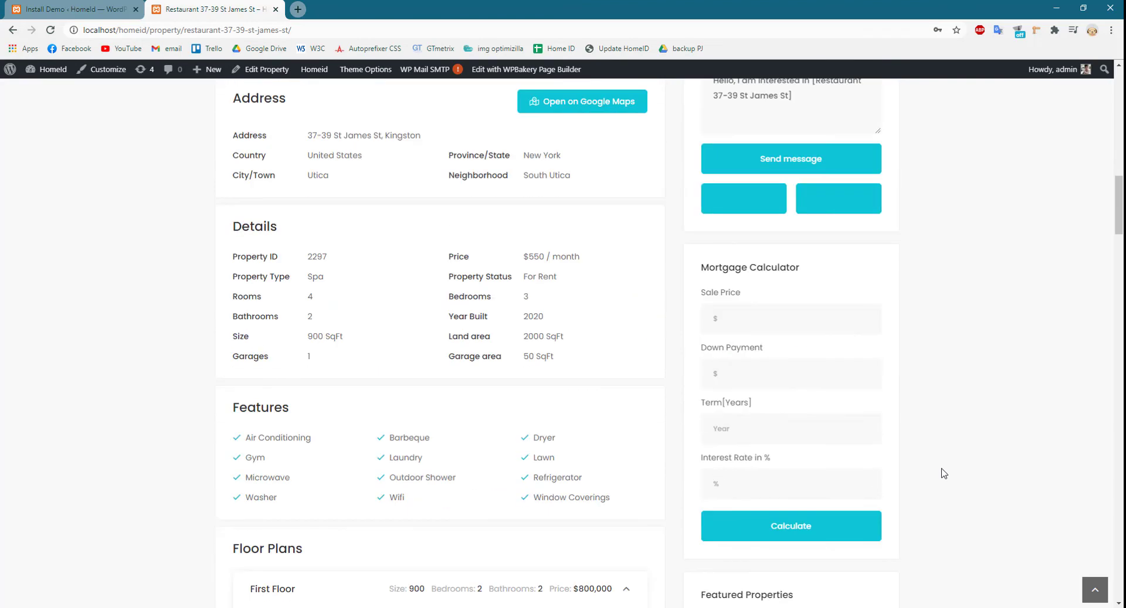
{"action": "scroll", "coordinate": [944, 473], "scroll_direction": "down", "scroll_amount": 12}
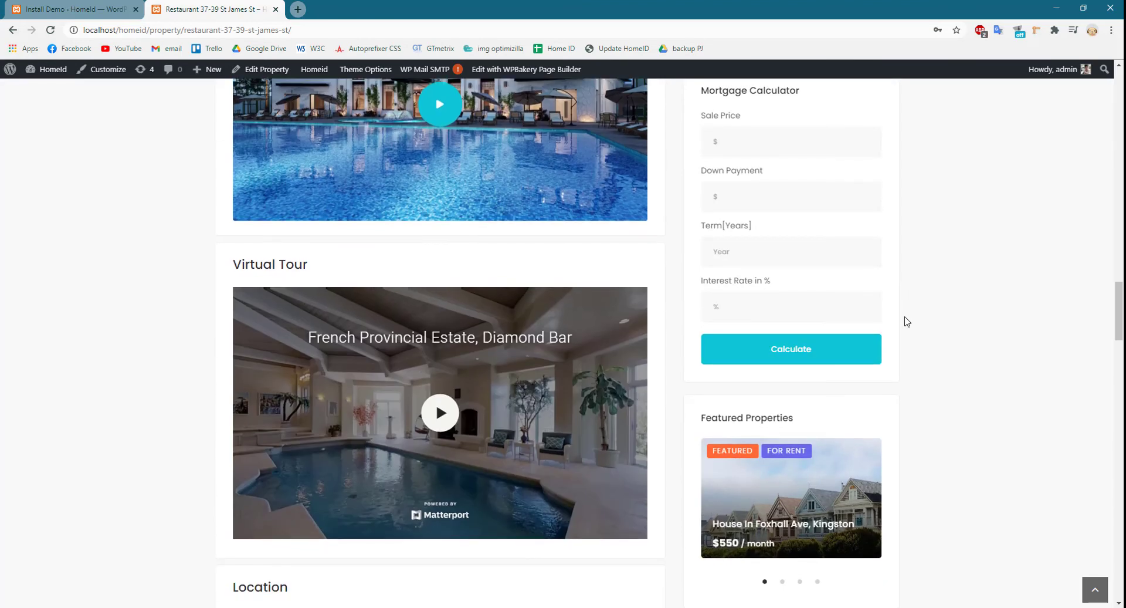
{"action": "scroll", "coordinate": [907, 321], "scroll_direction": "down", "scroll_amount": 1}
{"action": "left_click", "coordinate": [444, 354]}
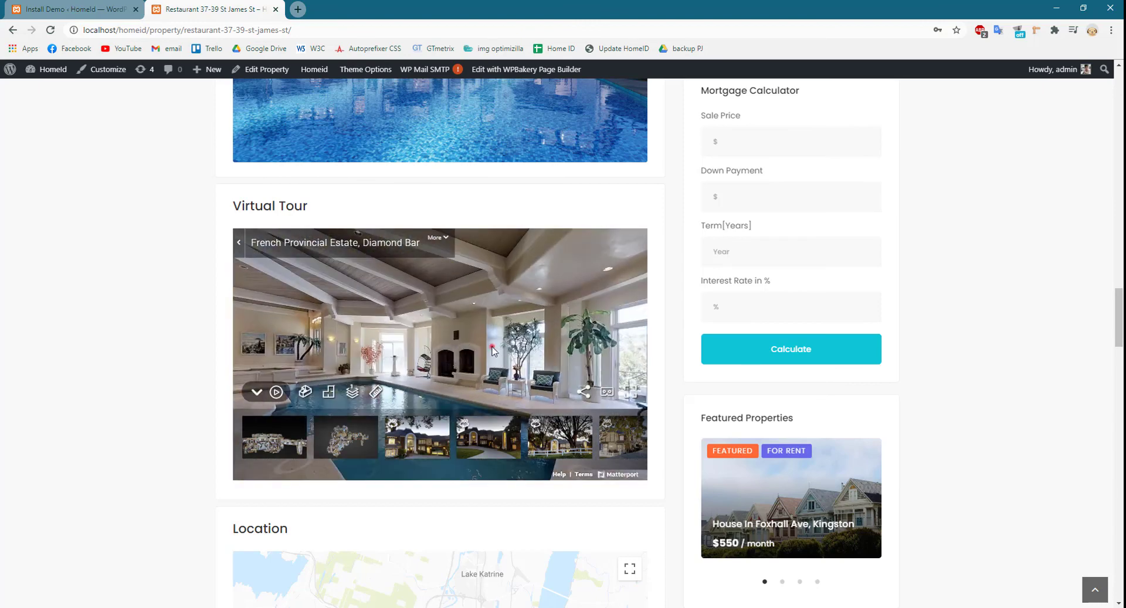
{"action": "left_click", "coordinate": [492, 348]}
{"action": "left_click", "coordinate": [474, 345]}
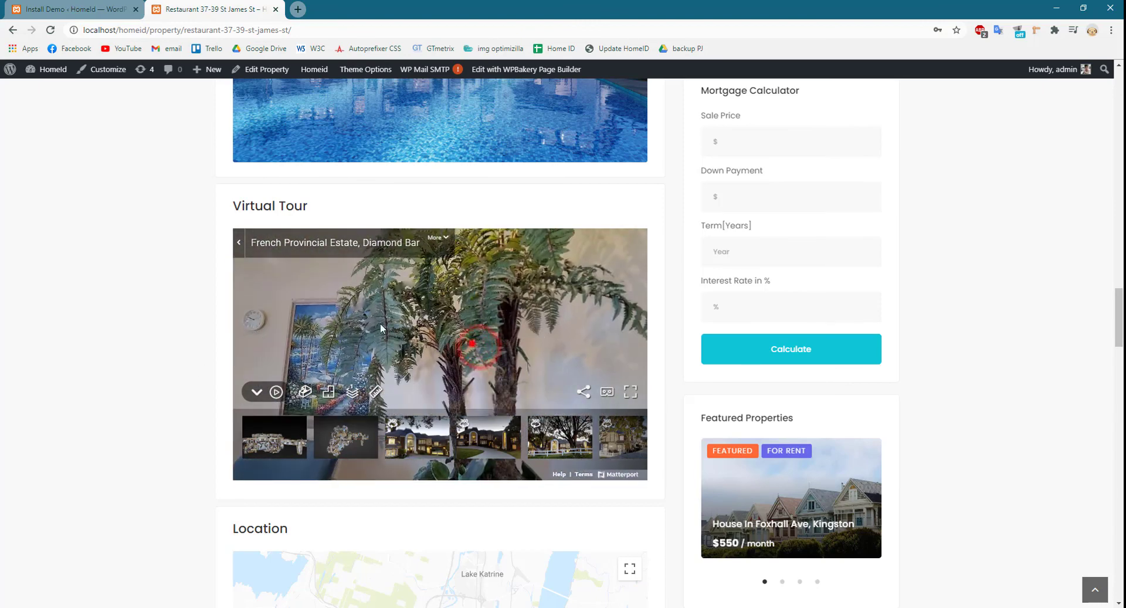
- Examine the listing's Location map, Mortgage Calculator, Attachments, Nearby Places and Rating & Reviews sections
{"action": "scroll", "coordinate": [974, 422], "scroll_direction": "down", "scroll_amount": 5}
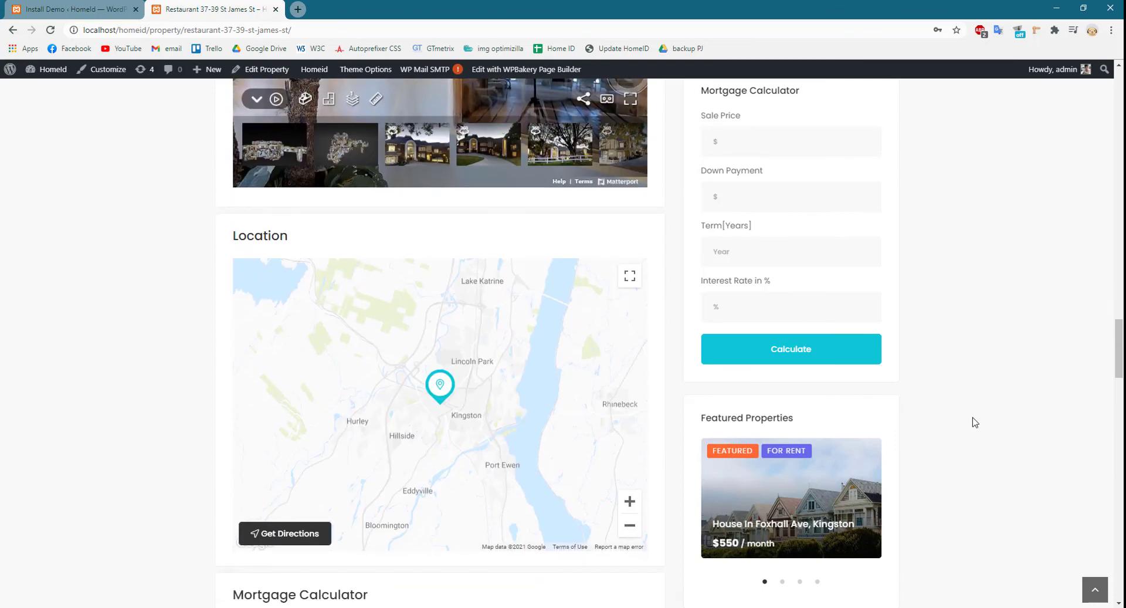
{"action": "scroll", "coordinate": [962, 420], "scroll_direction": "down", "scroll_amount": 1}
{"action": "scroll", "coordinate": [832, 394], "scroll_direction": "down", "scroll_amount": 15}
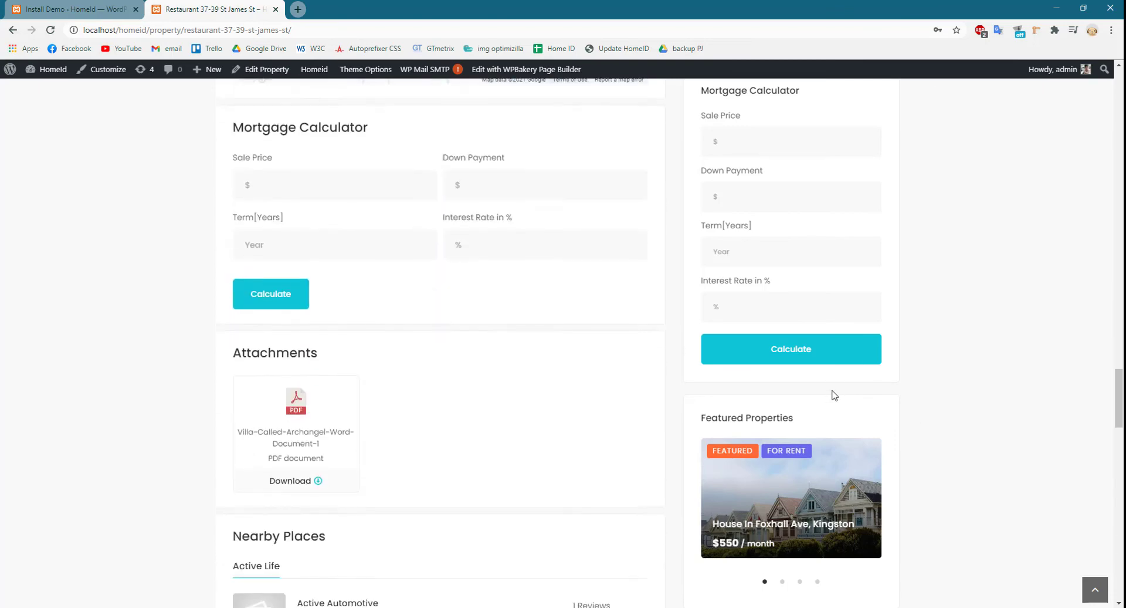
{"action": "scroll", "coordinate": [836, 394], "scroll_direction": "down", "scroll_amount": 10}
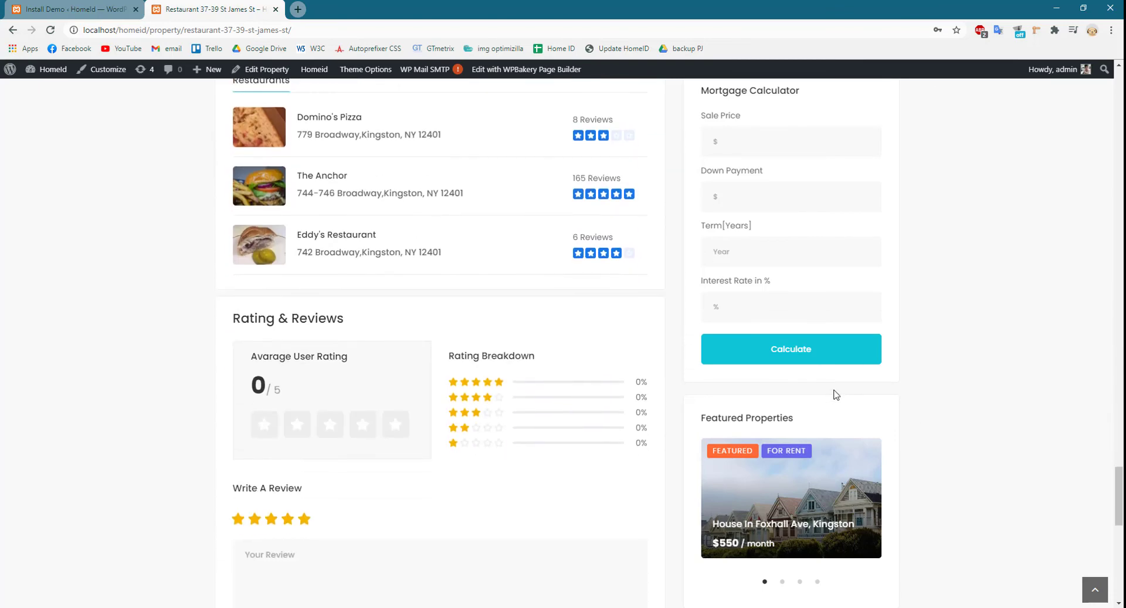